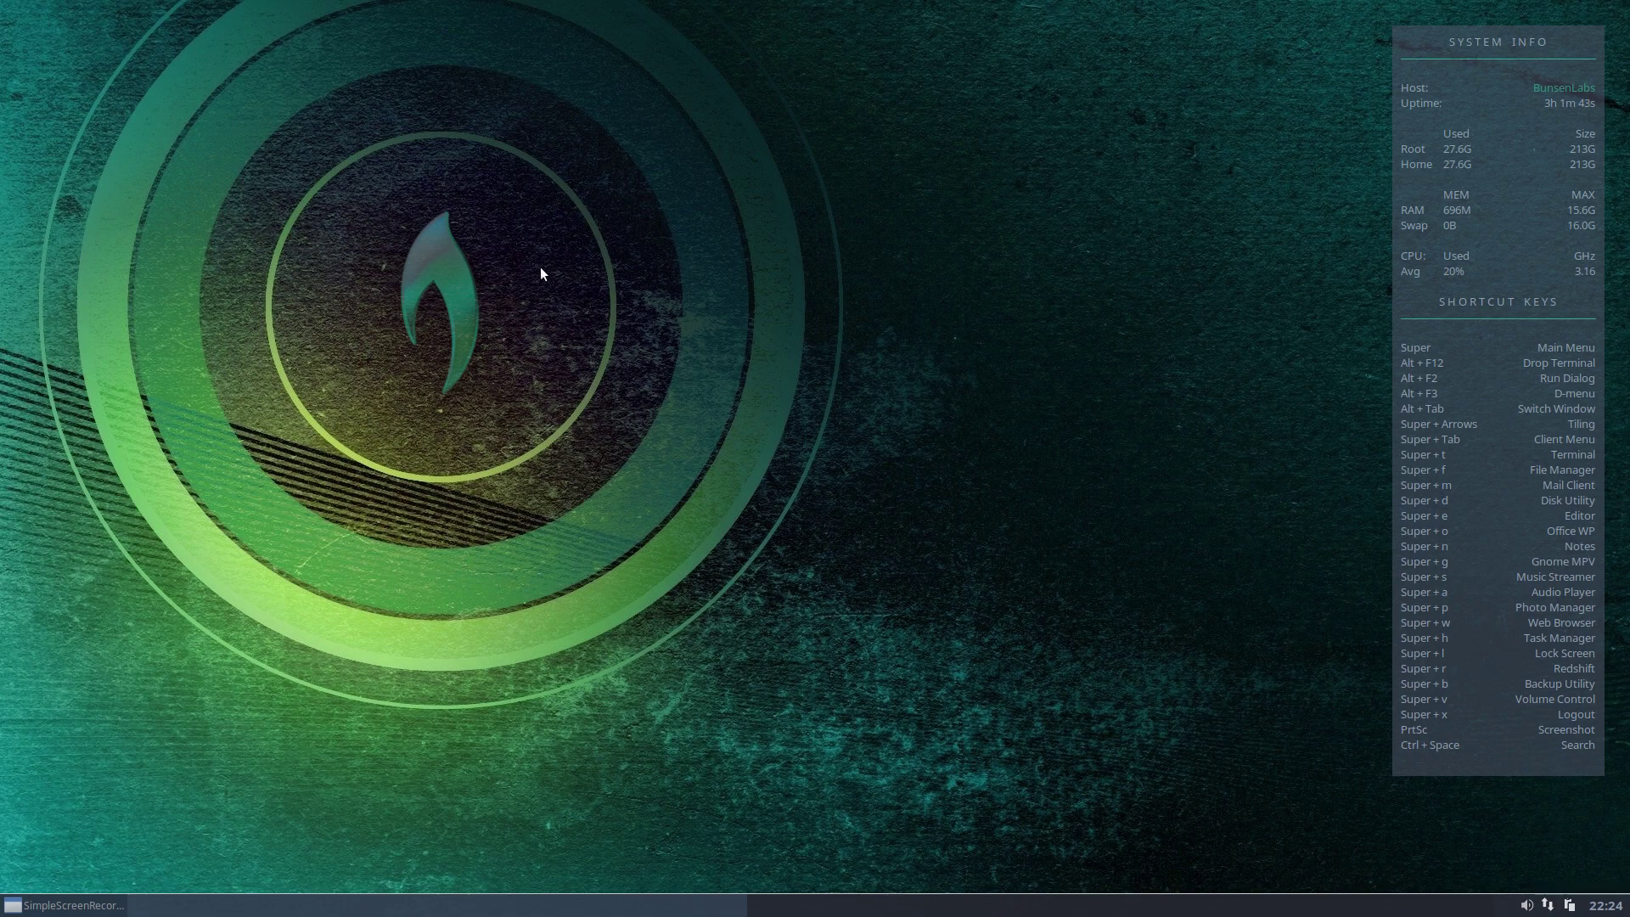
From a terminal opened via the root menu, run 'sudo apt install synapse'.
right_click(517, 195)
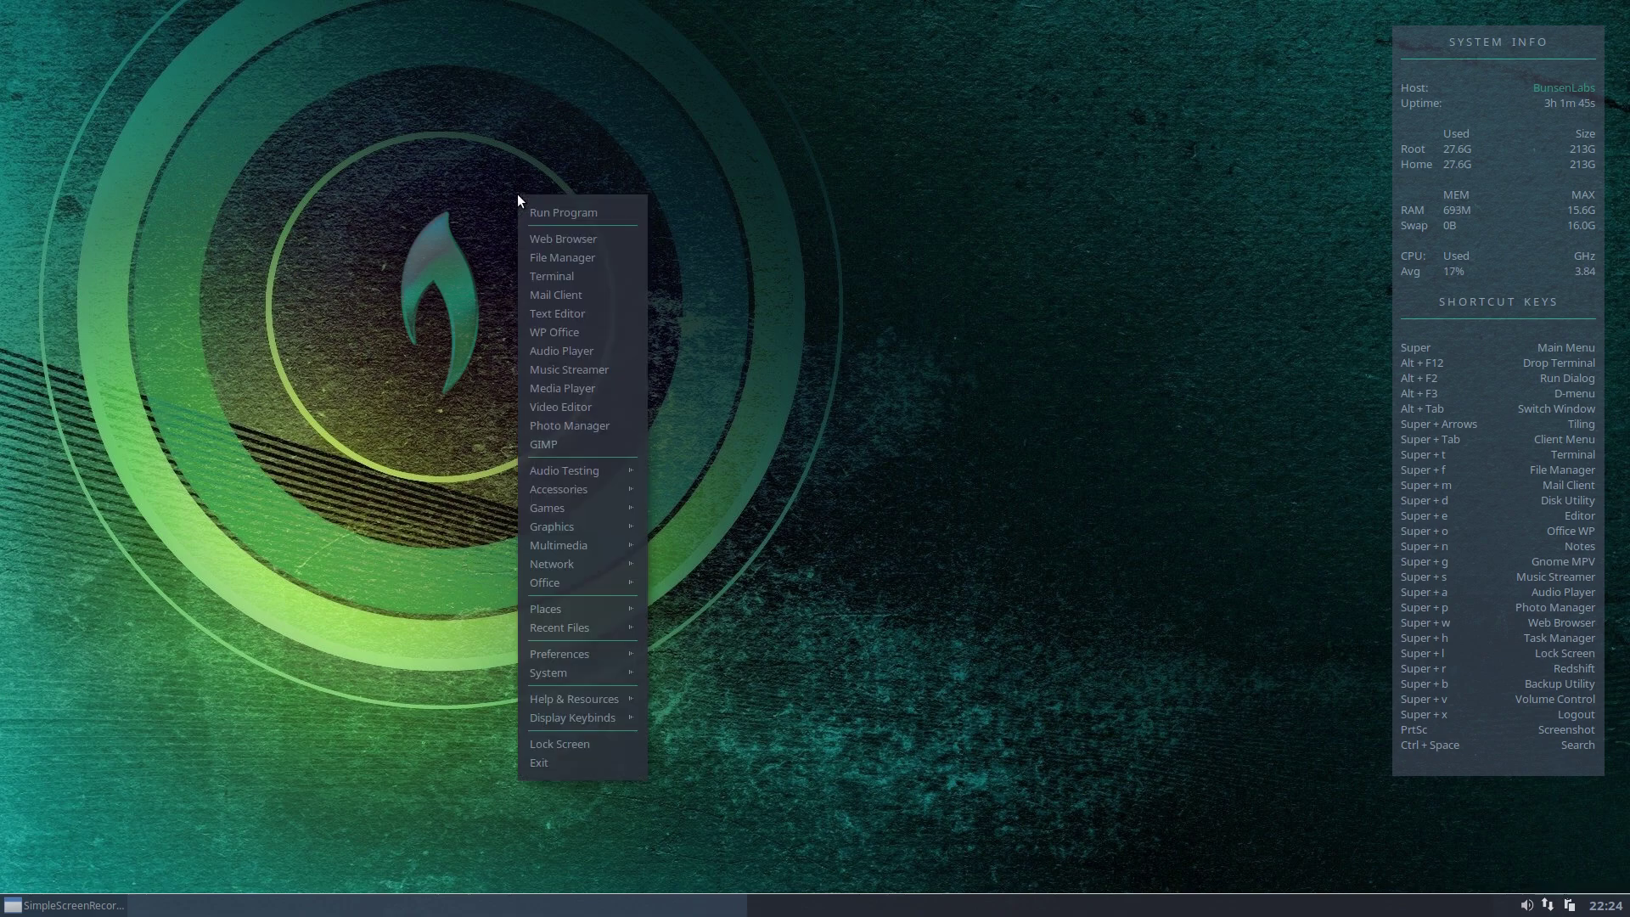
click(536, 276)
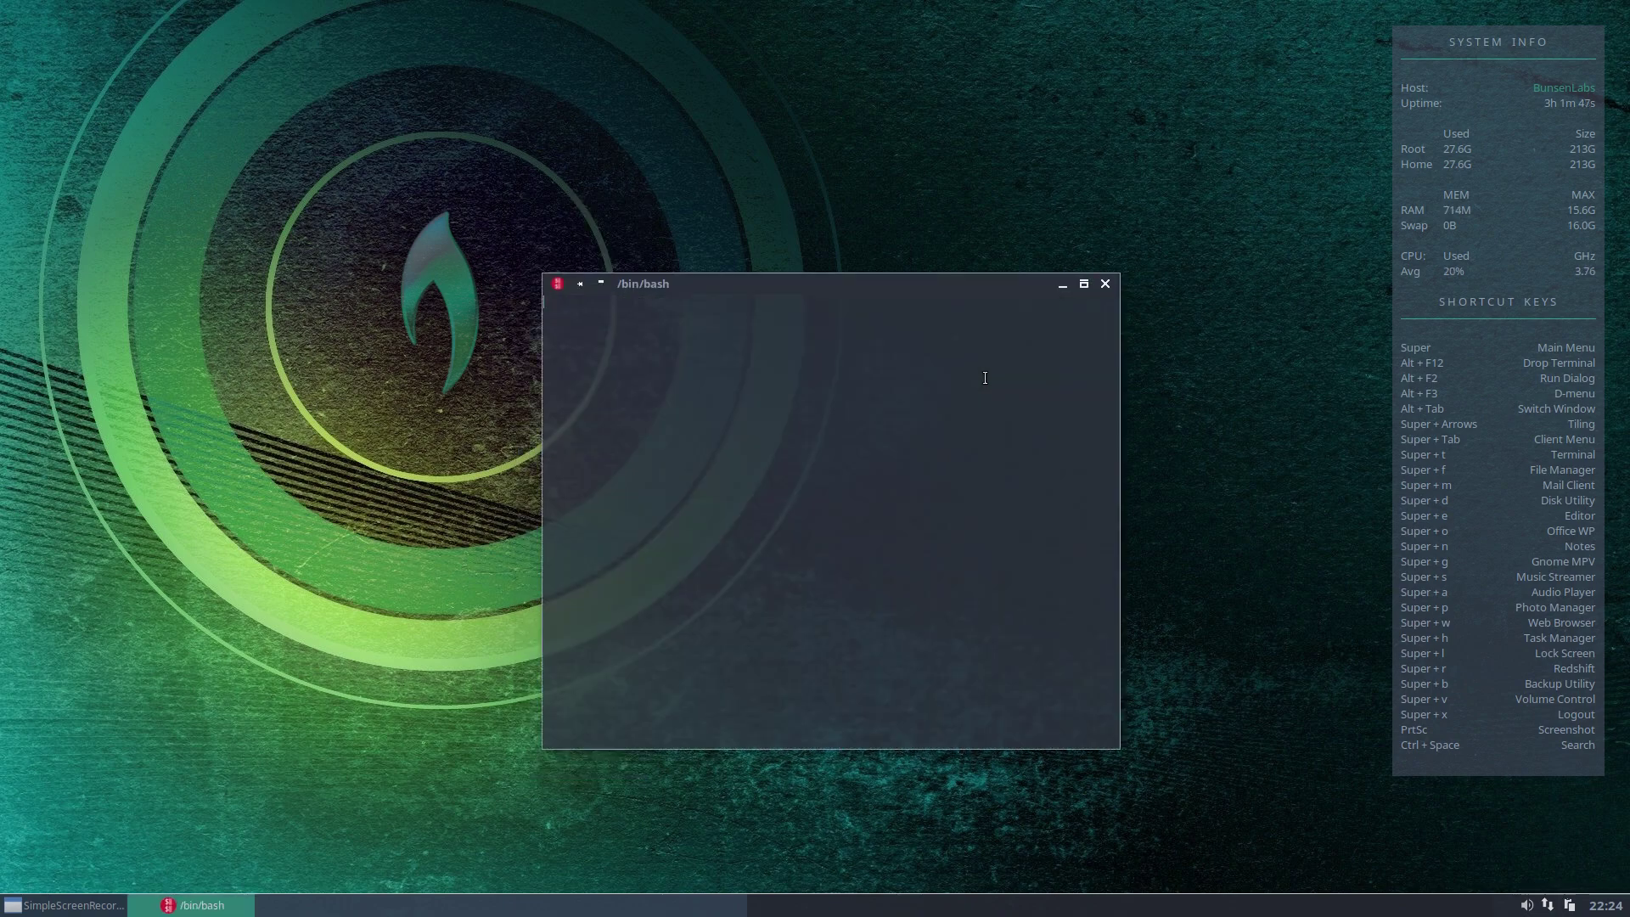
text(s)
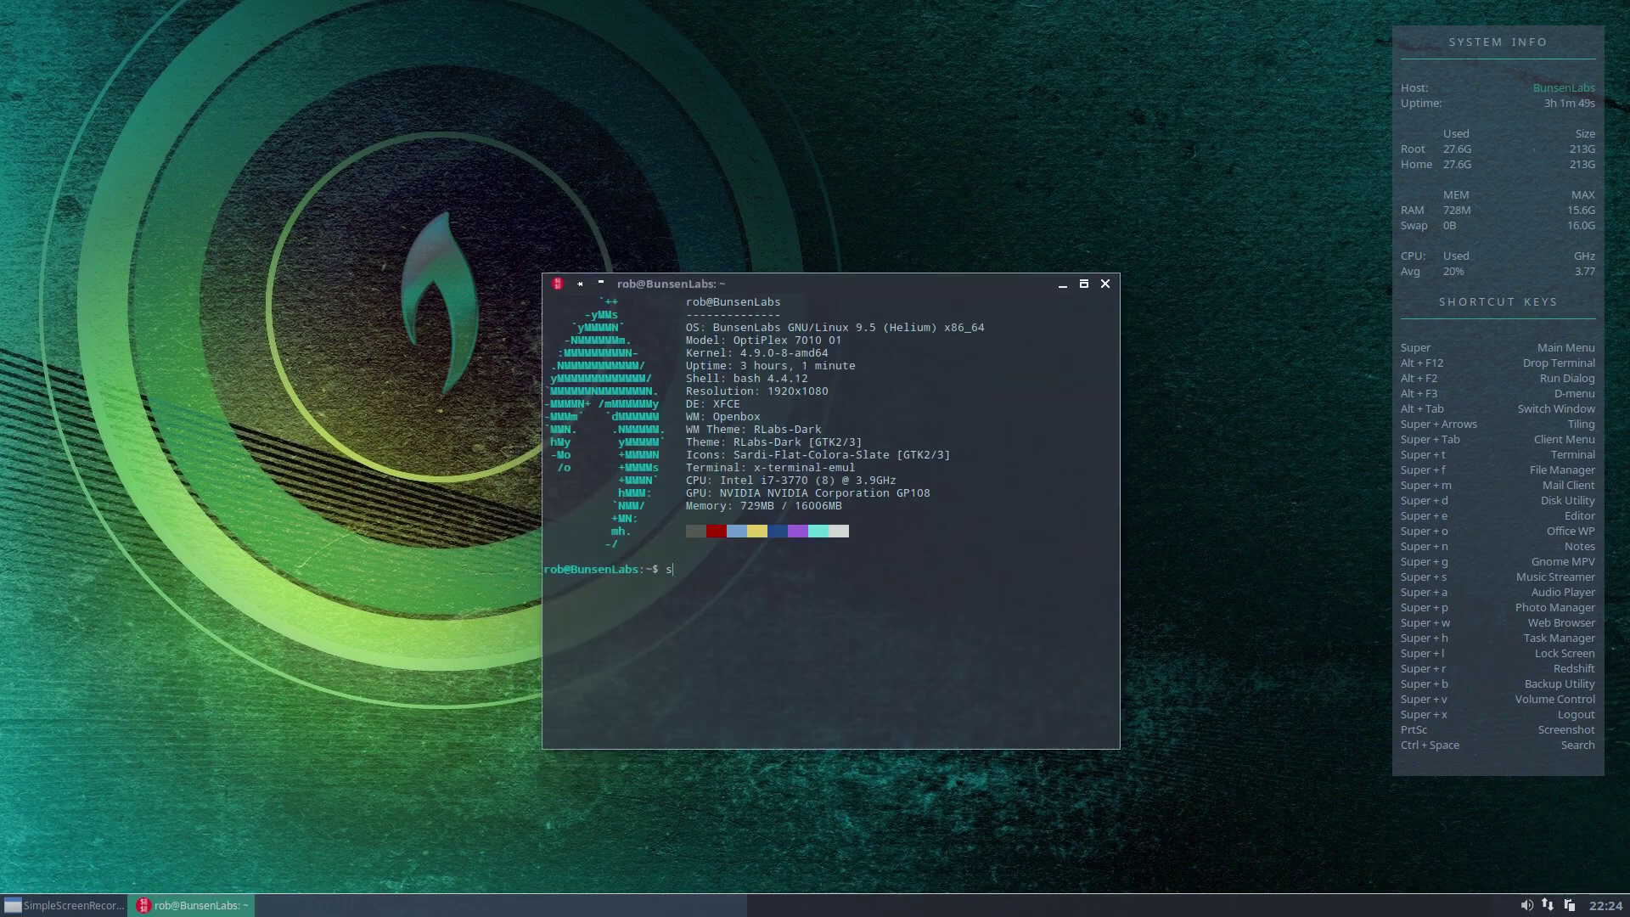
text(udo a)
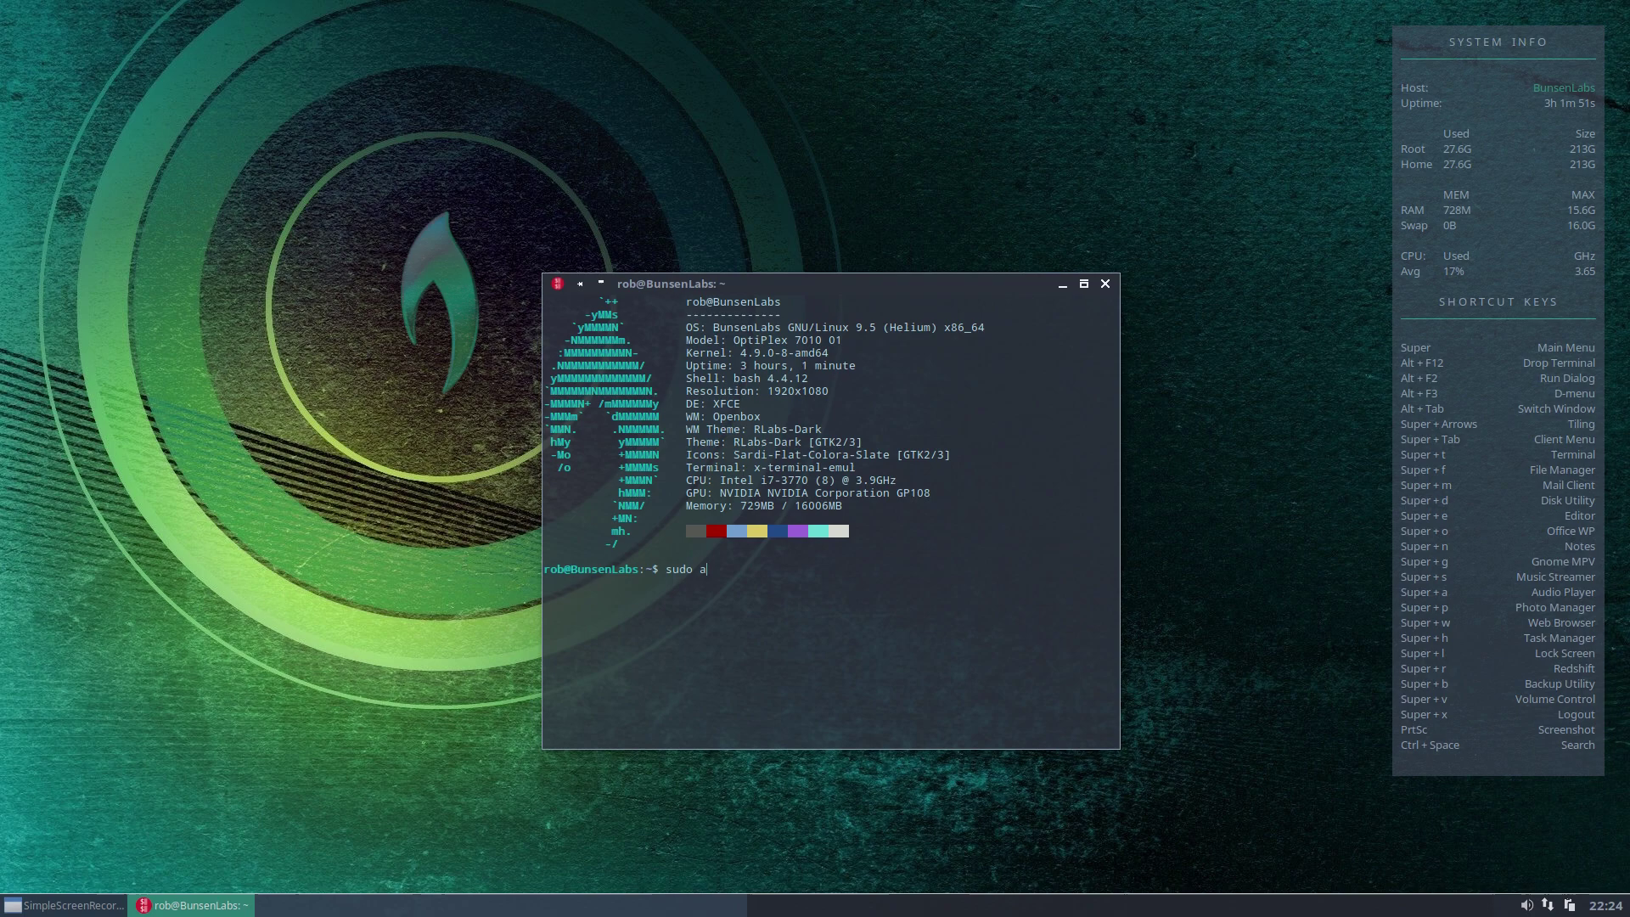
text(pt insta)
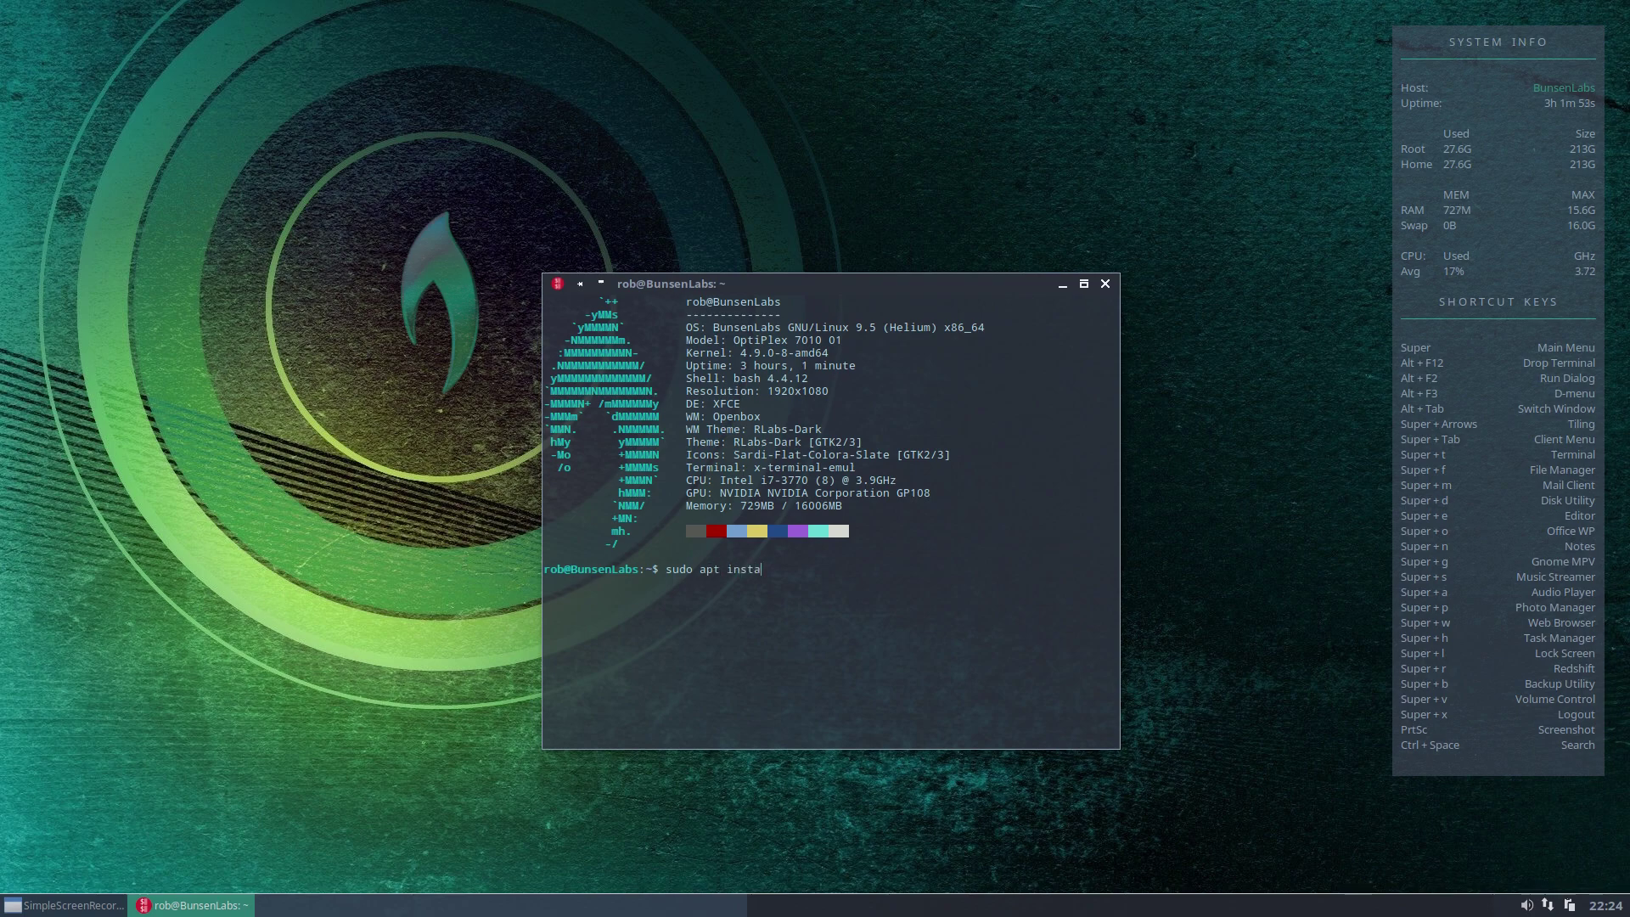
text(ll synapse)
key(Return)
key(Return)
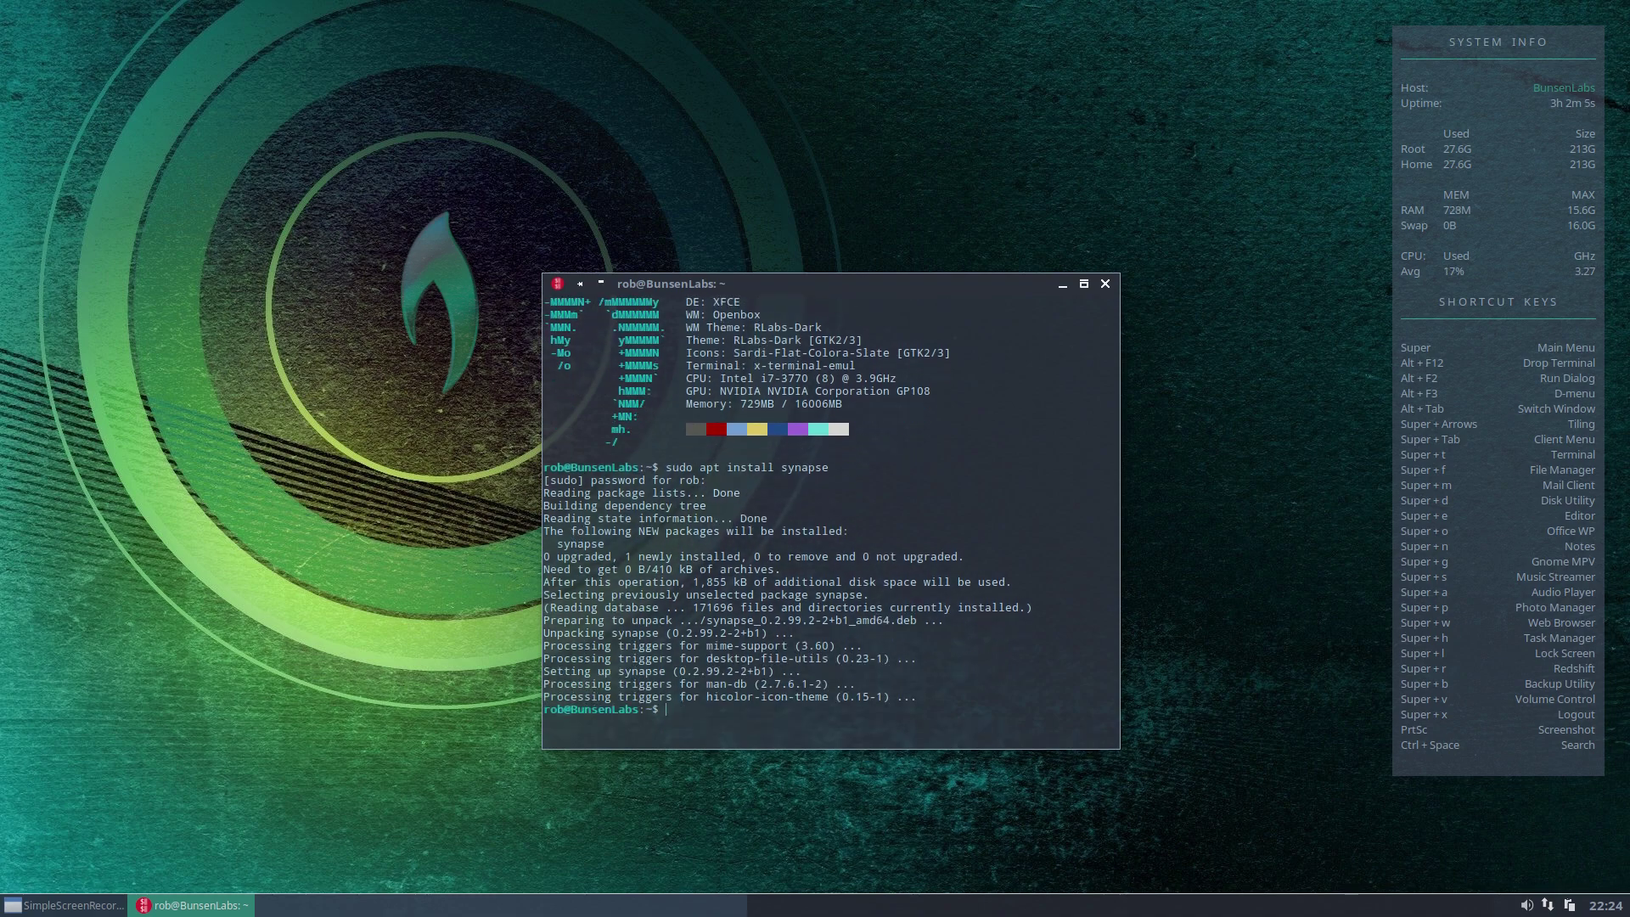
Close the terminal and launch 'synapse' from the desktop menu's Run Program prompt.
click(1105, 284)
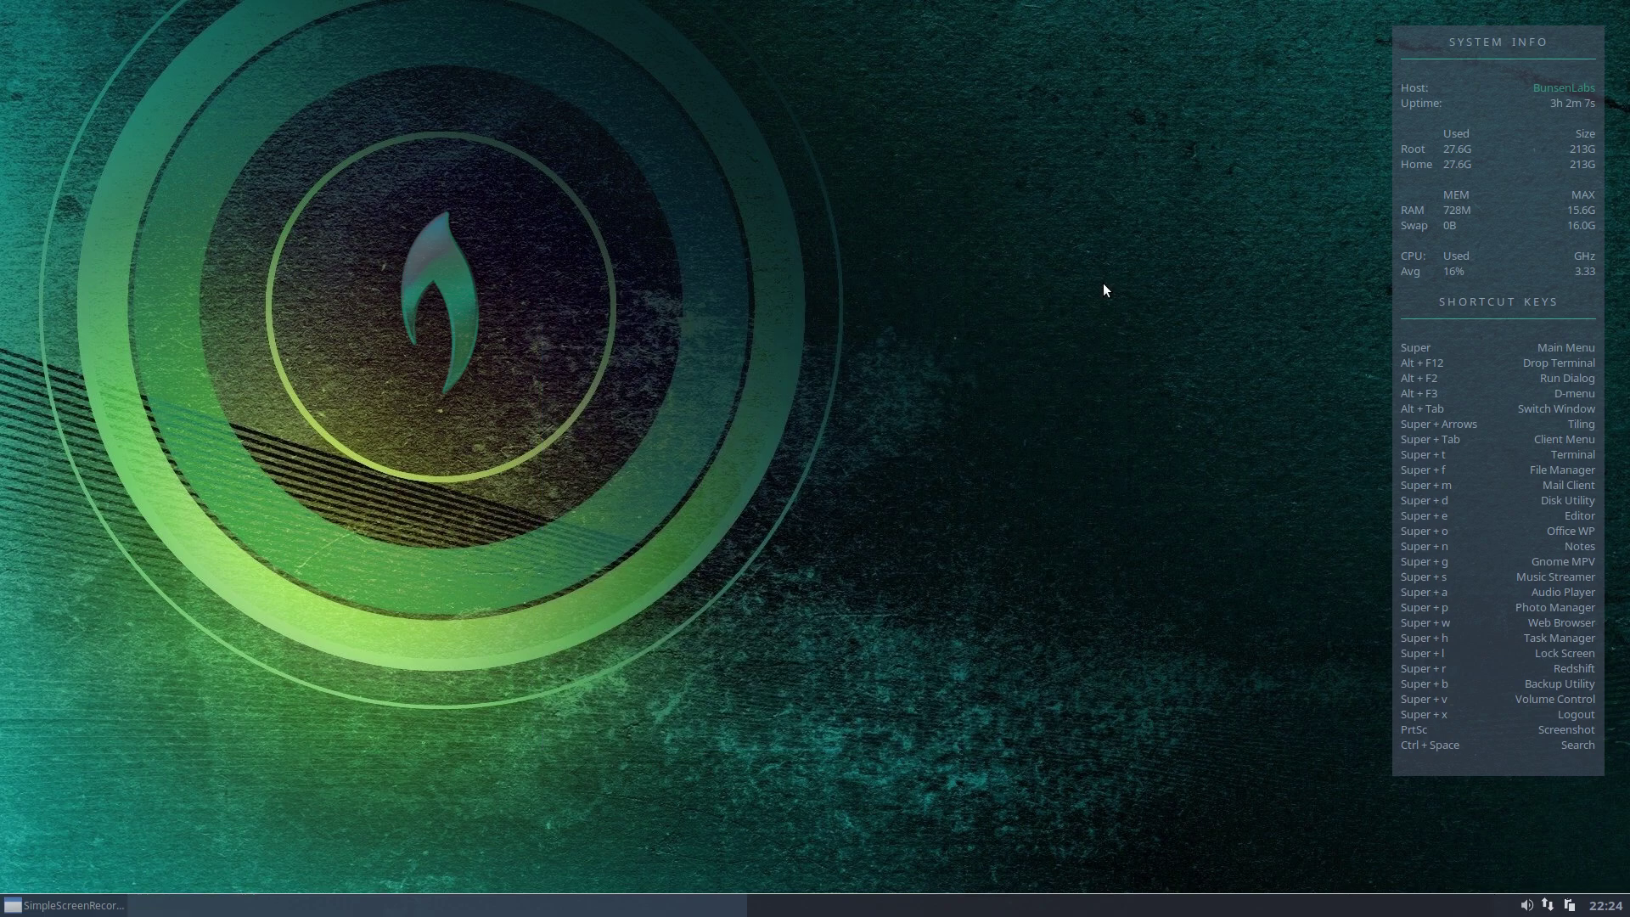
right_click(544, 208)
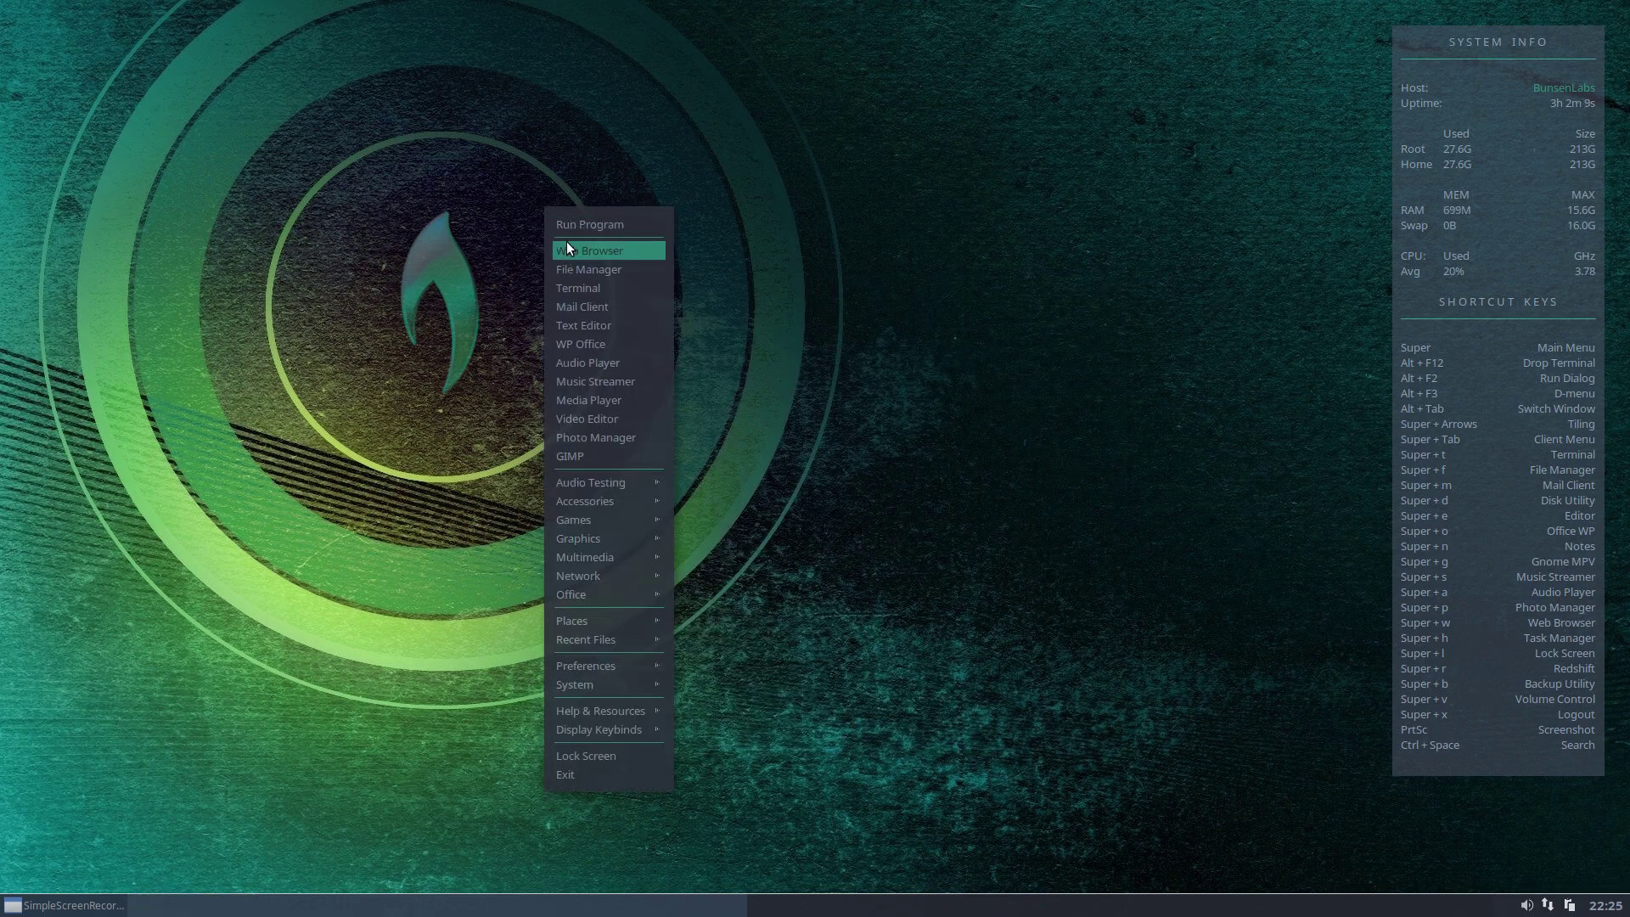
click(564, 226)
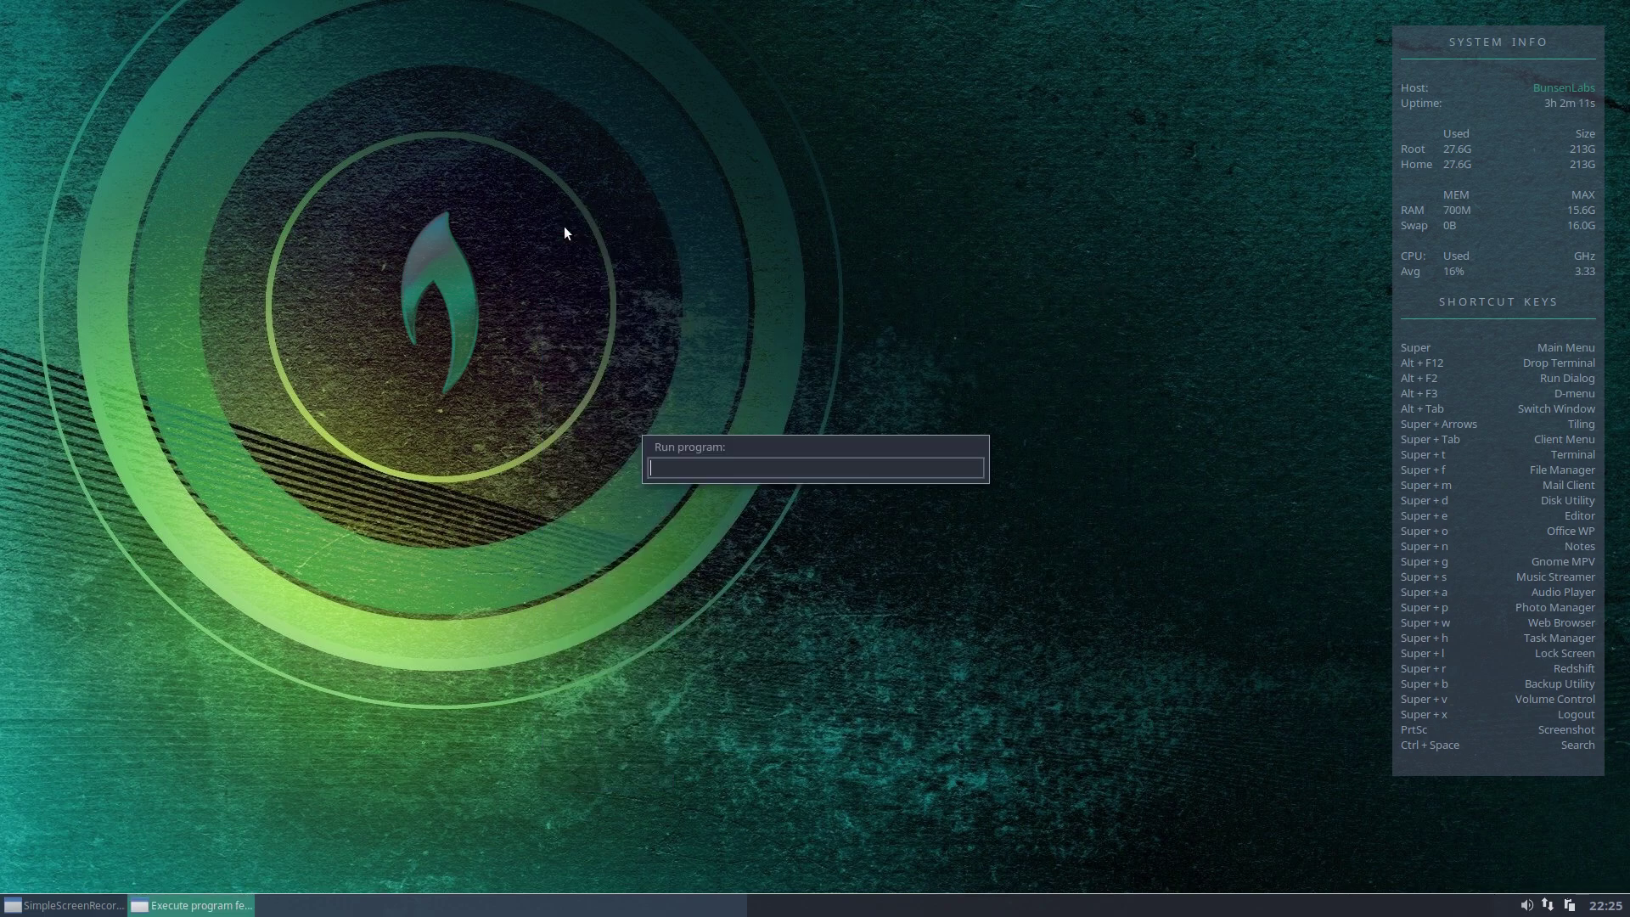
text(synapse)
key(Return)
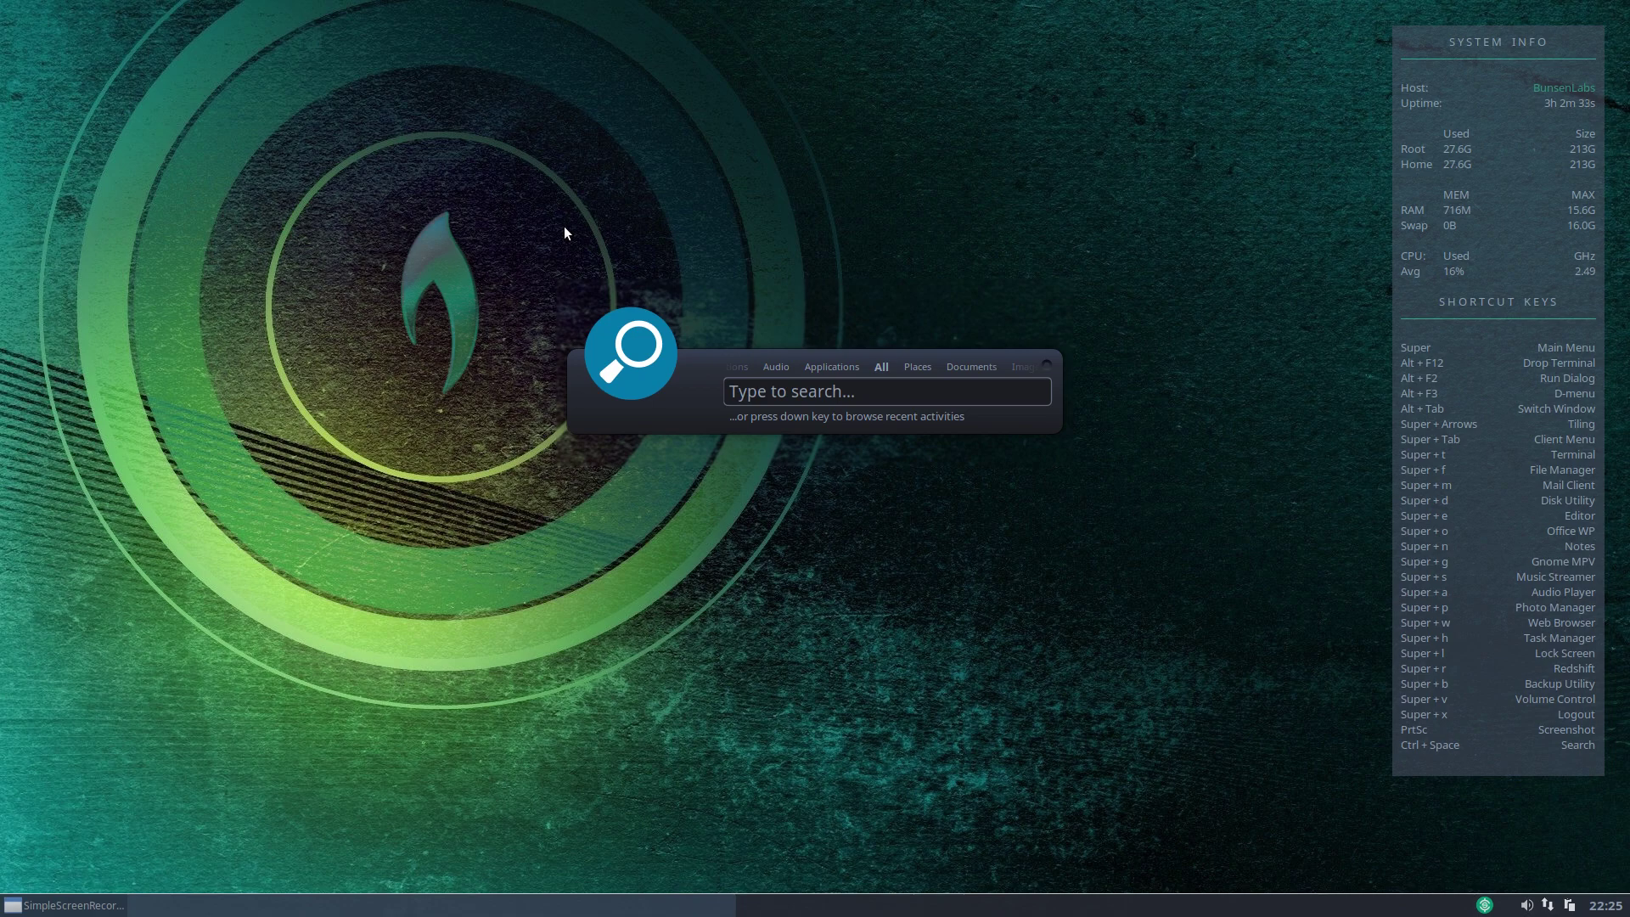
Cycle through Synapse's search categories: Internet, Applications, back to Audio, then Places.
key(Right)
key(Right)
key(Right)
key(Right)
key(Right)
key(Right)
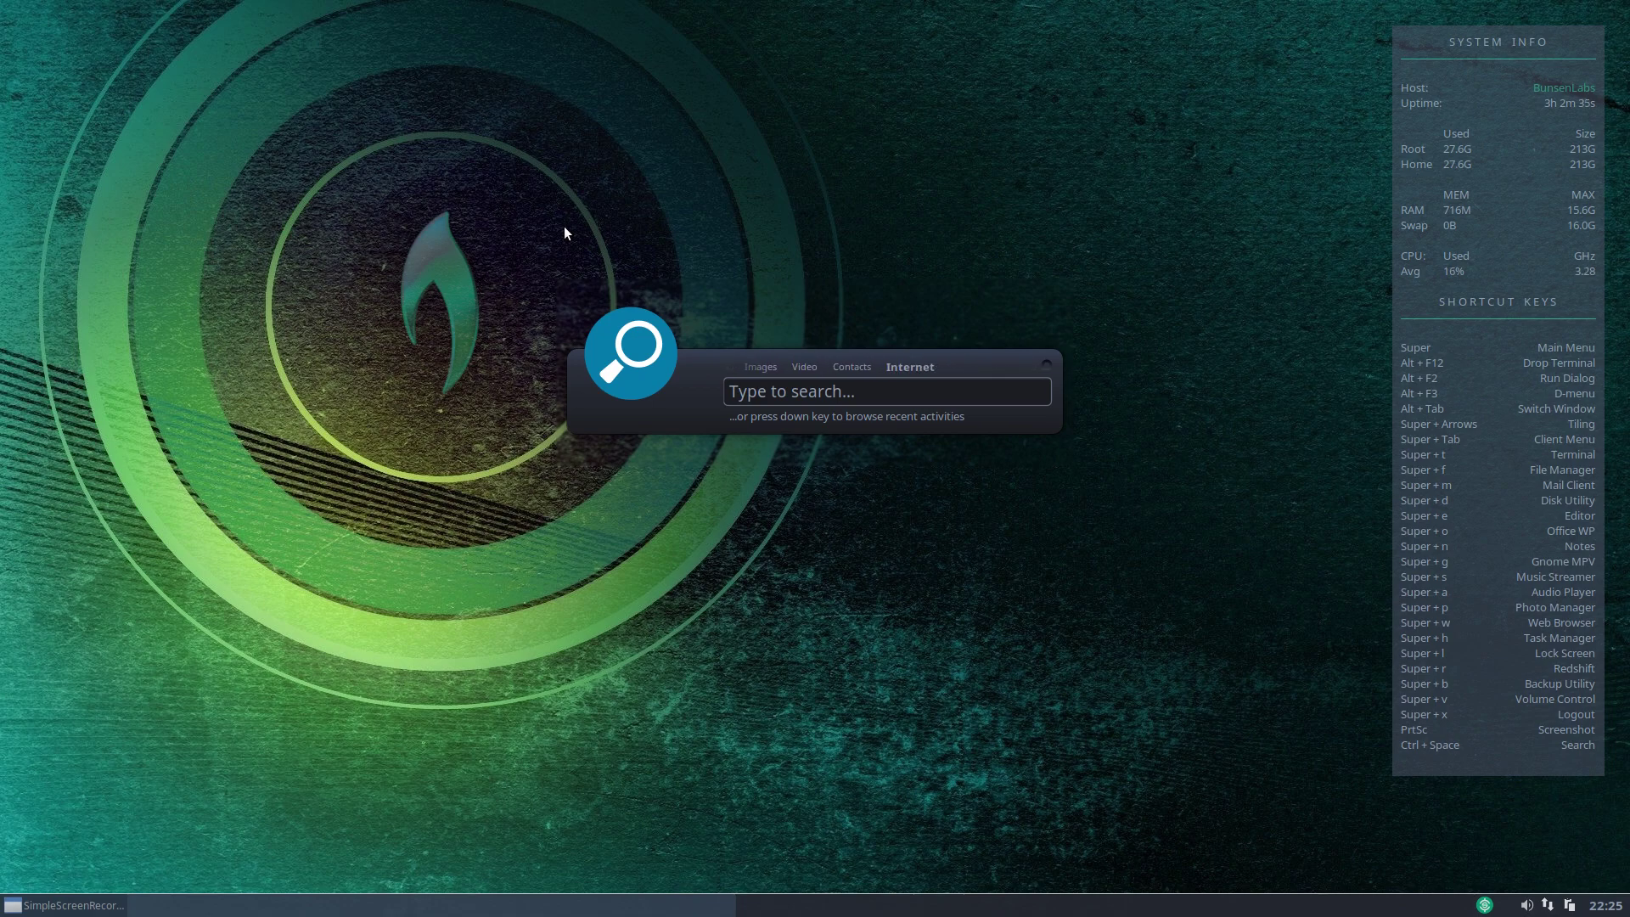
key(Right)
key(Right)
key(Right)
key(Right)
key(Left)
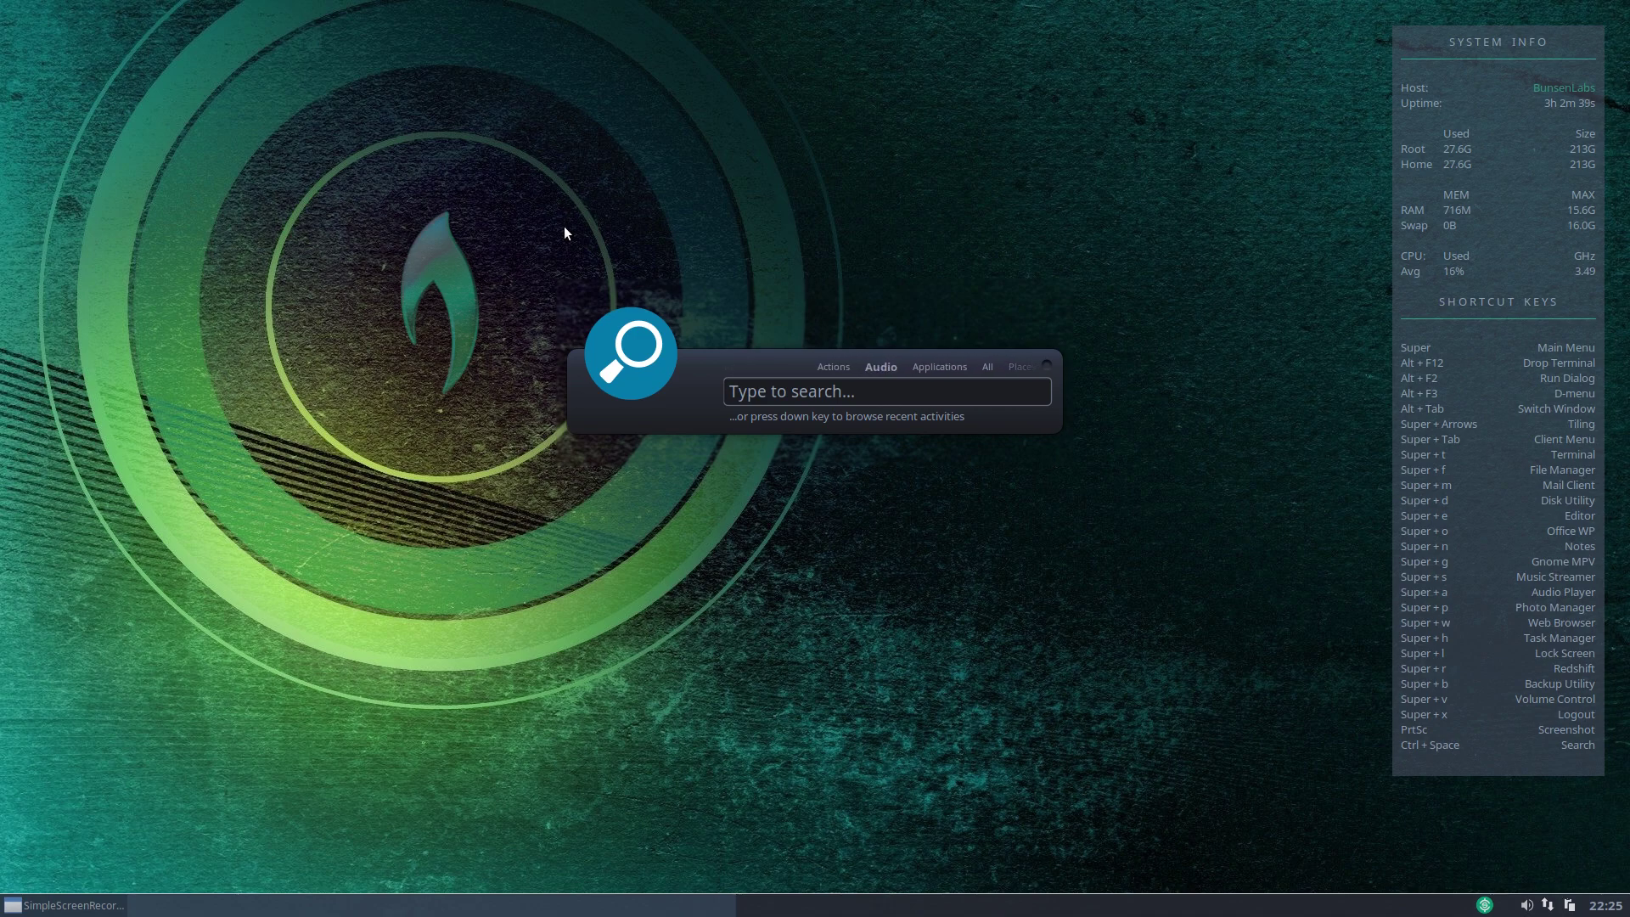
key(Right)
key(Right)
key(Right)
click(1482, 908)
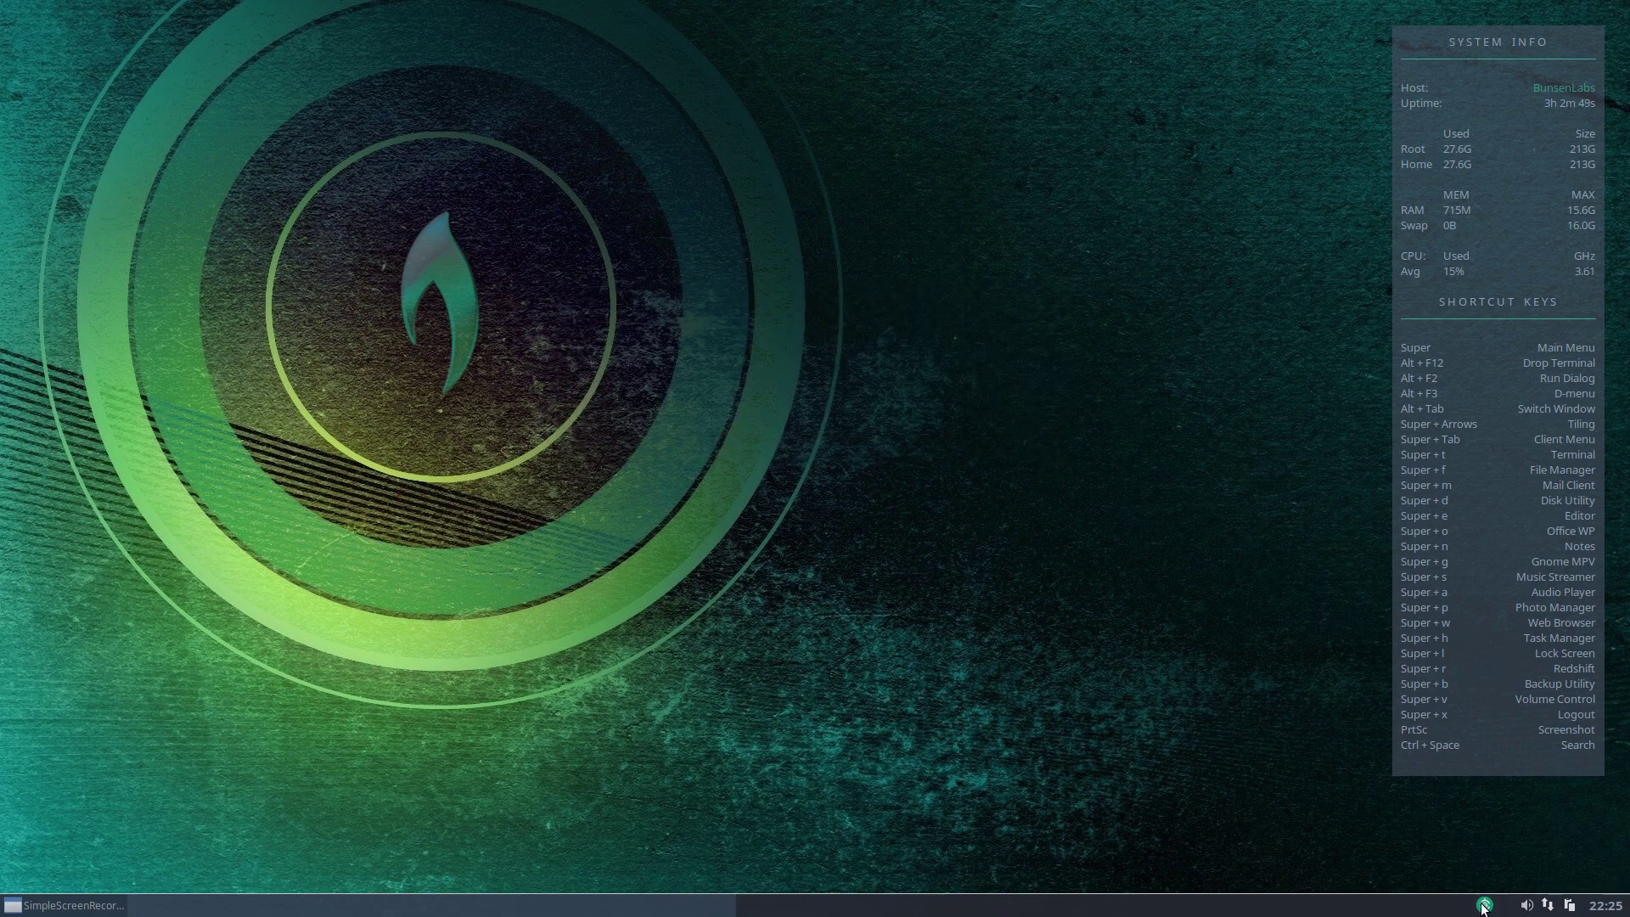
right_click(1482, 908)
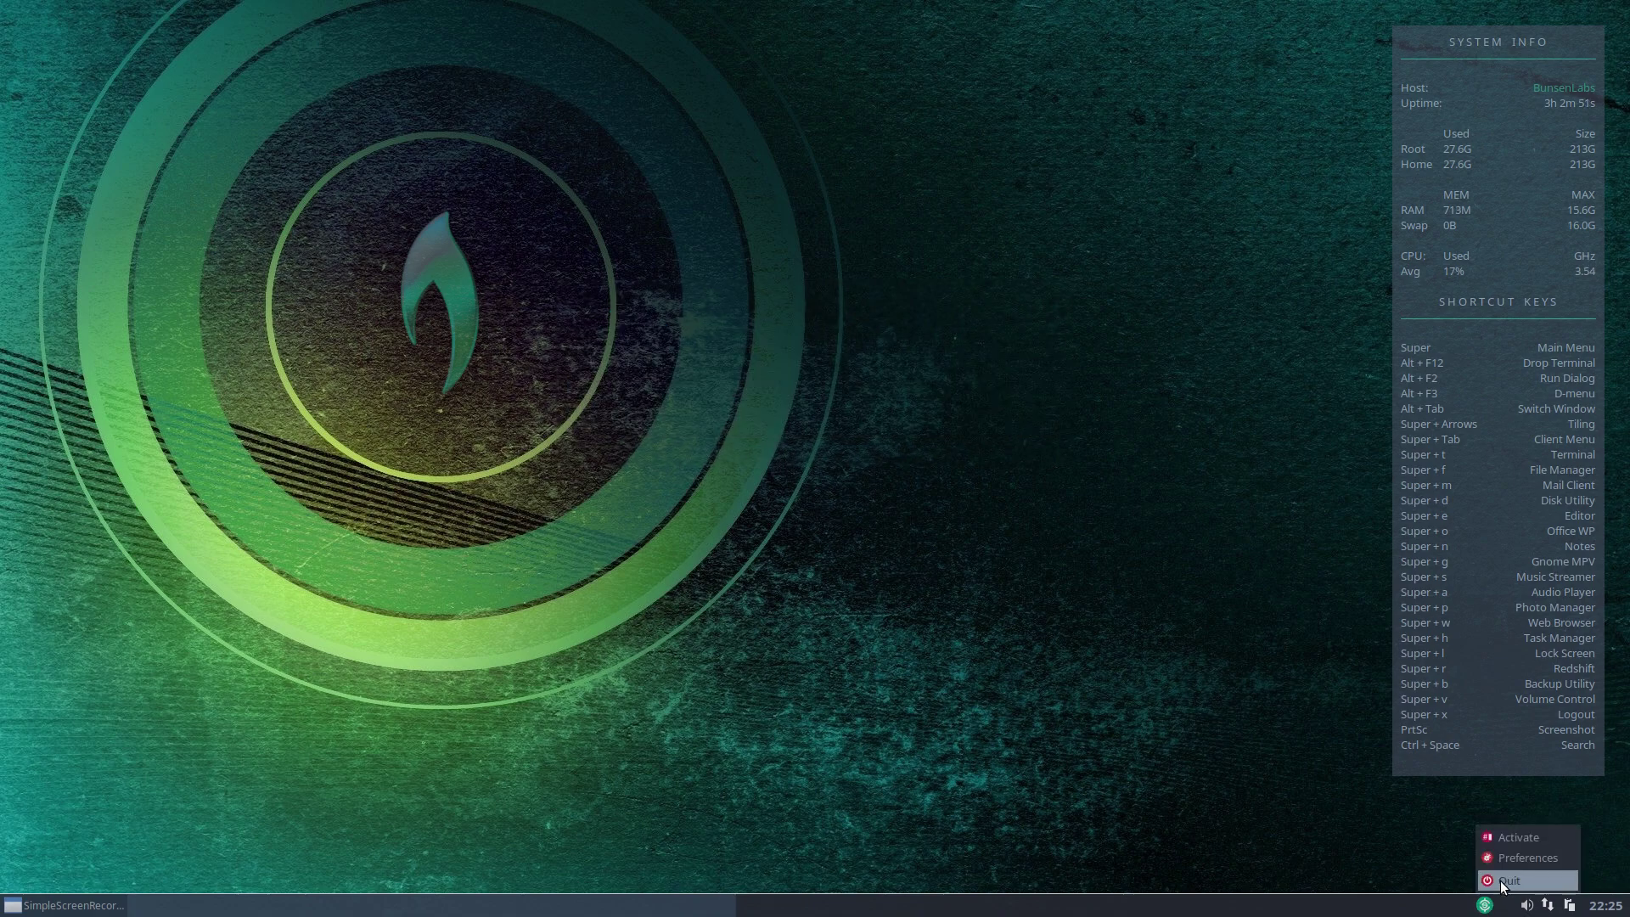
click(1503, 839)
click(1081, 671)
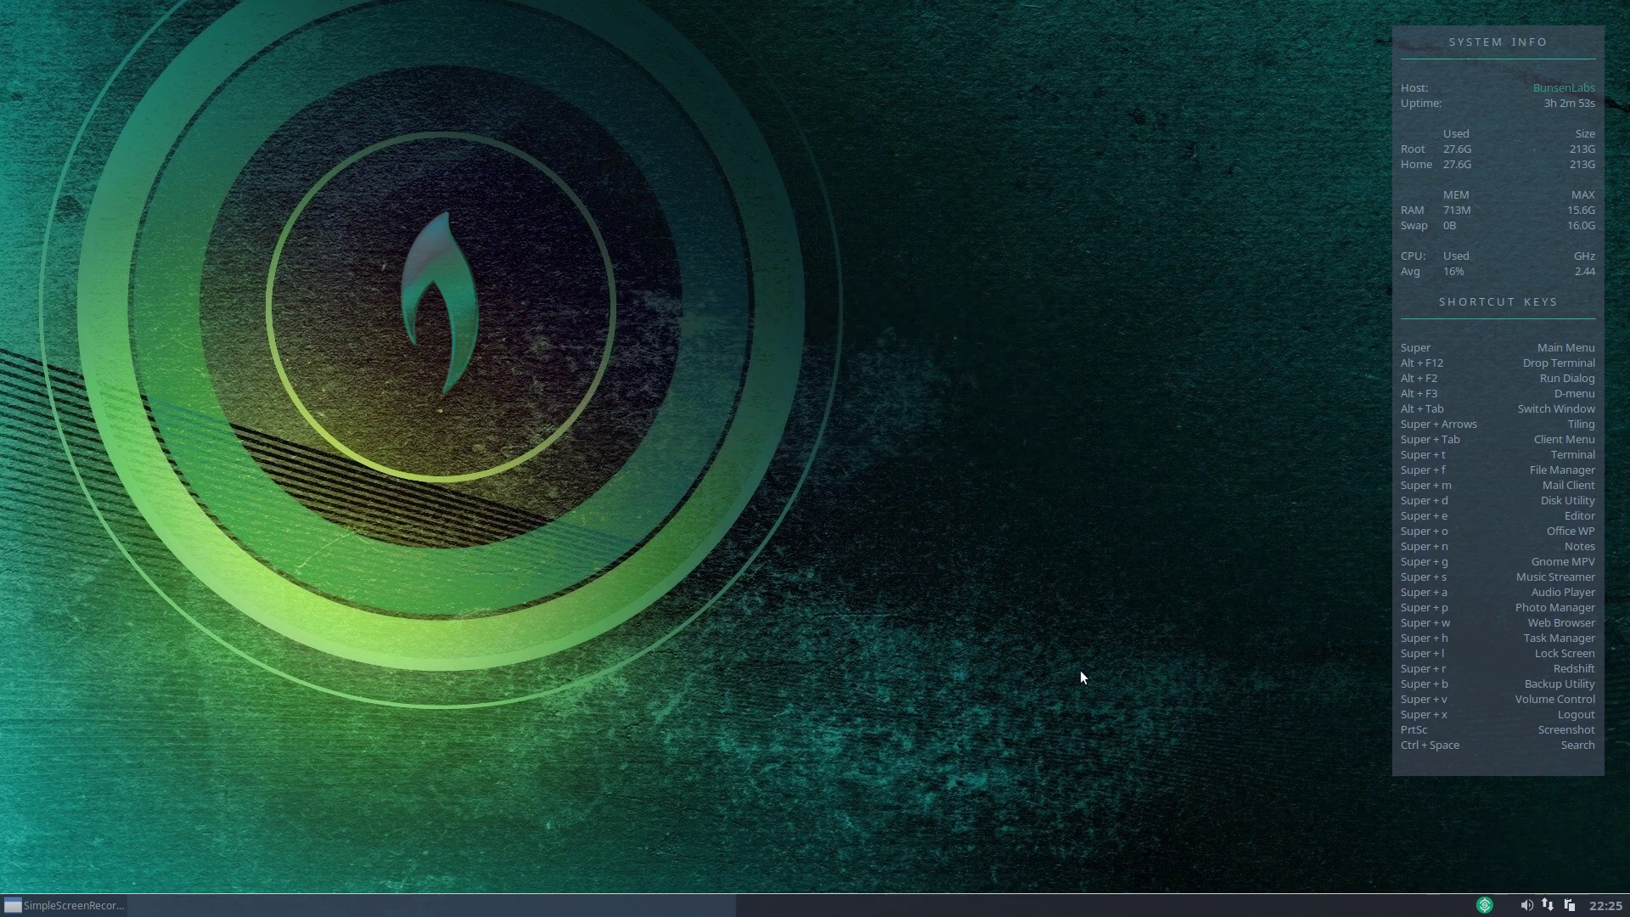
right_click(1483, 907)
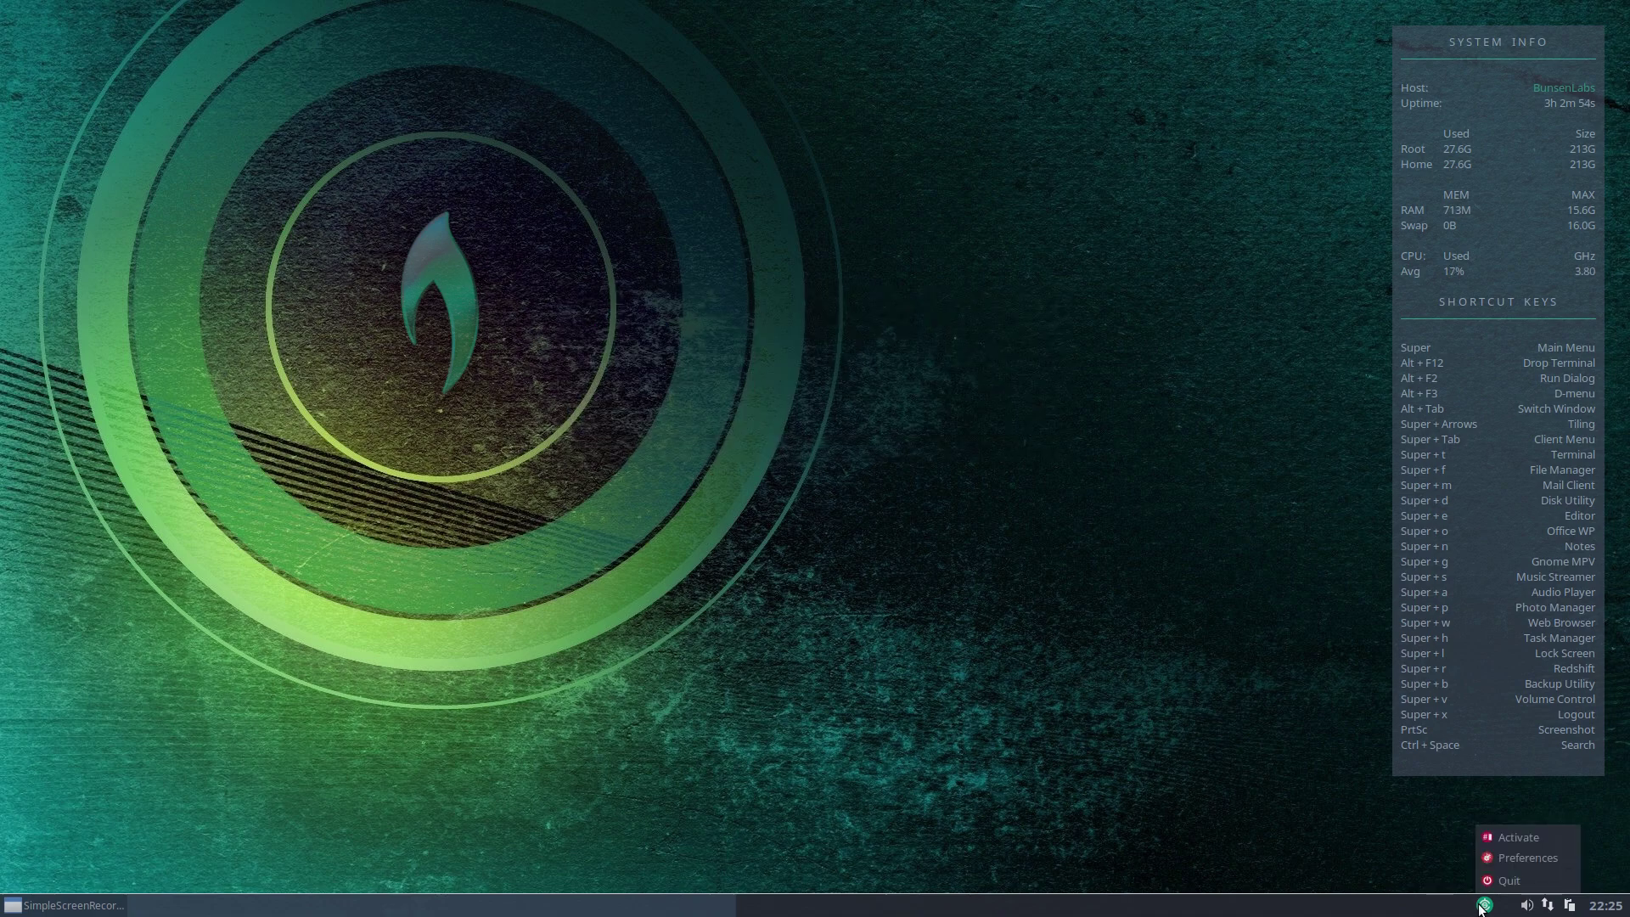
click(1506, 858)
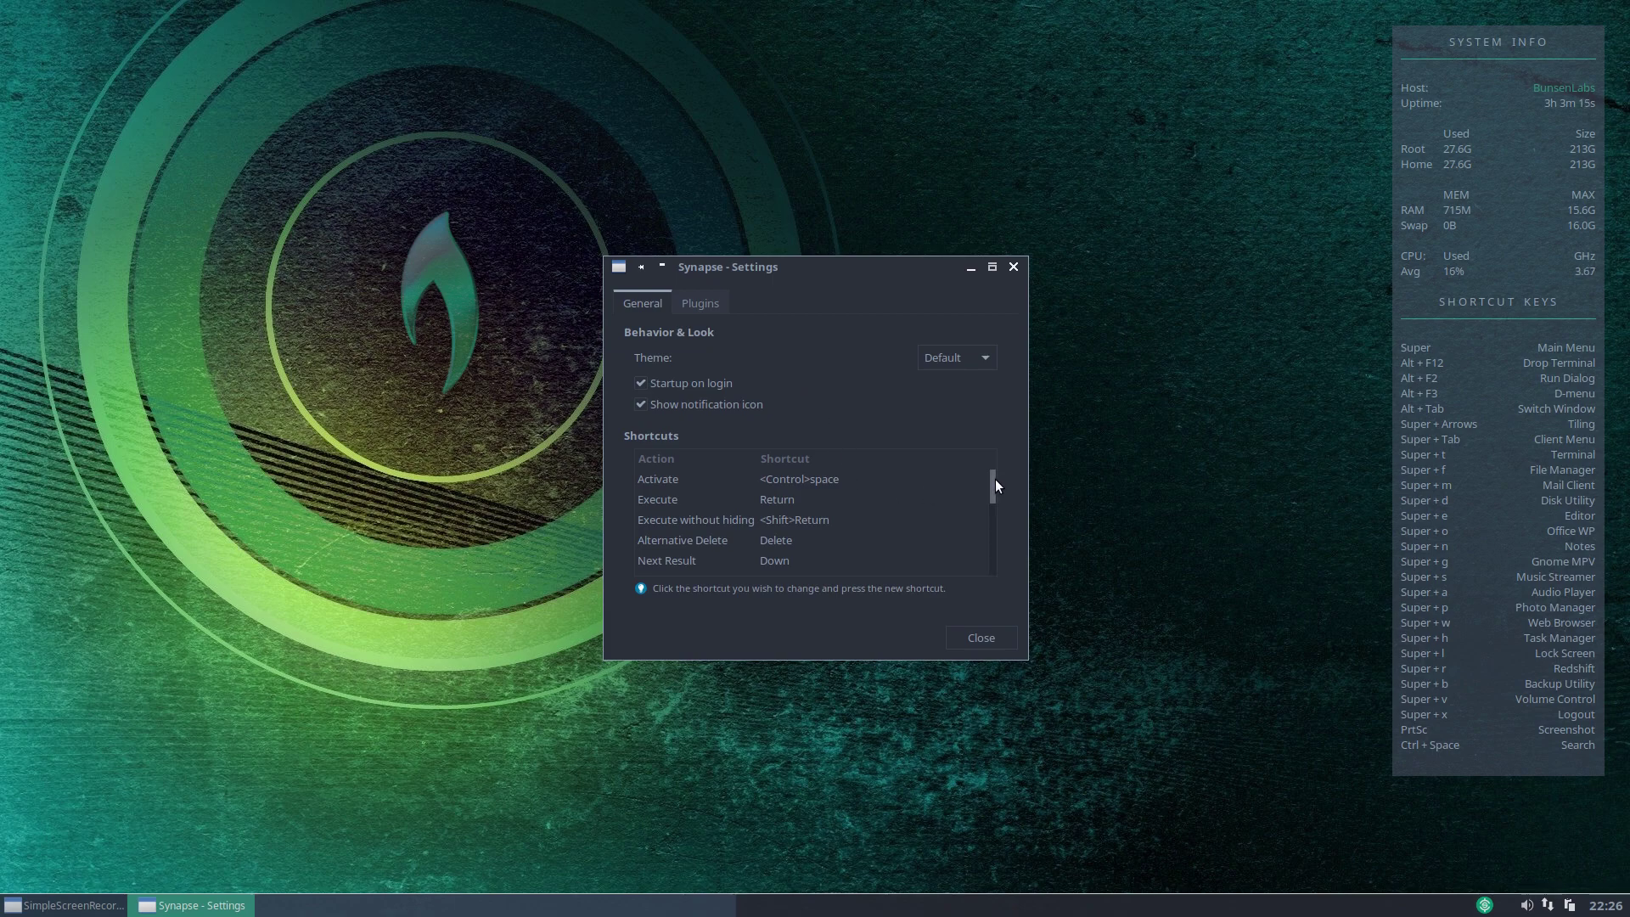
mouse_move(989, 477)
mouse_down()
mouse_move(990, 572)
mouse_move(997, 471)
mouse_up()
click(990, 355)
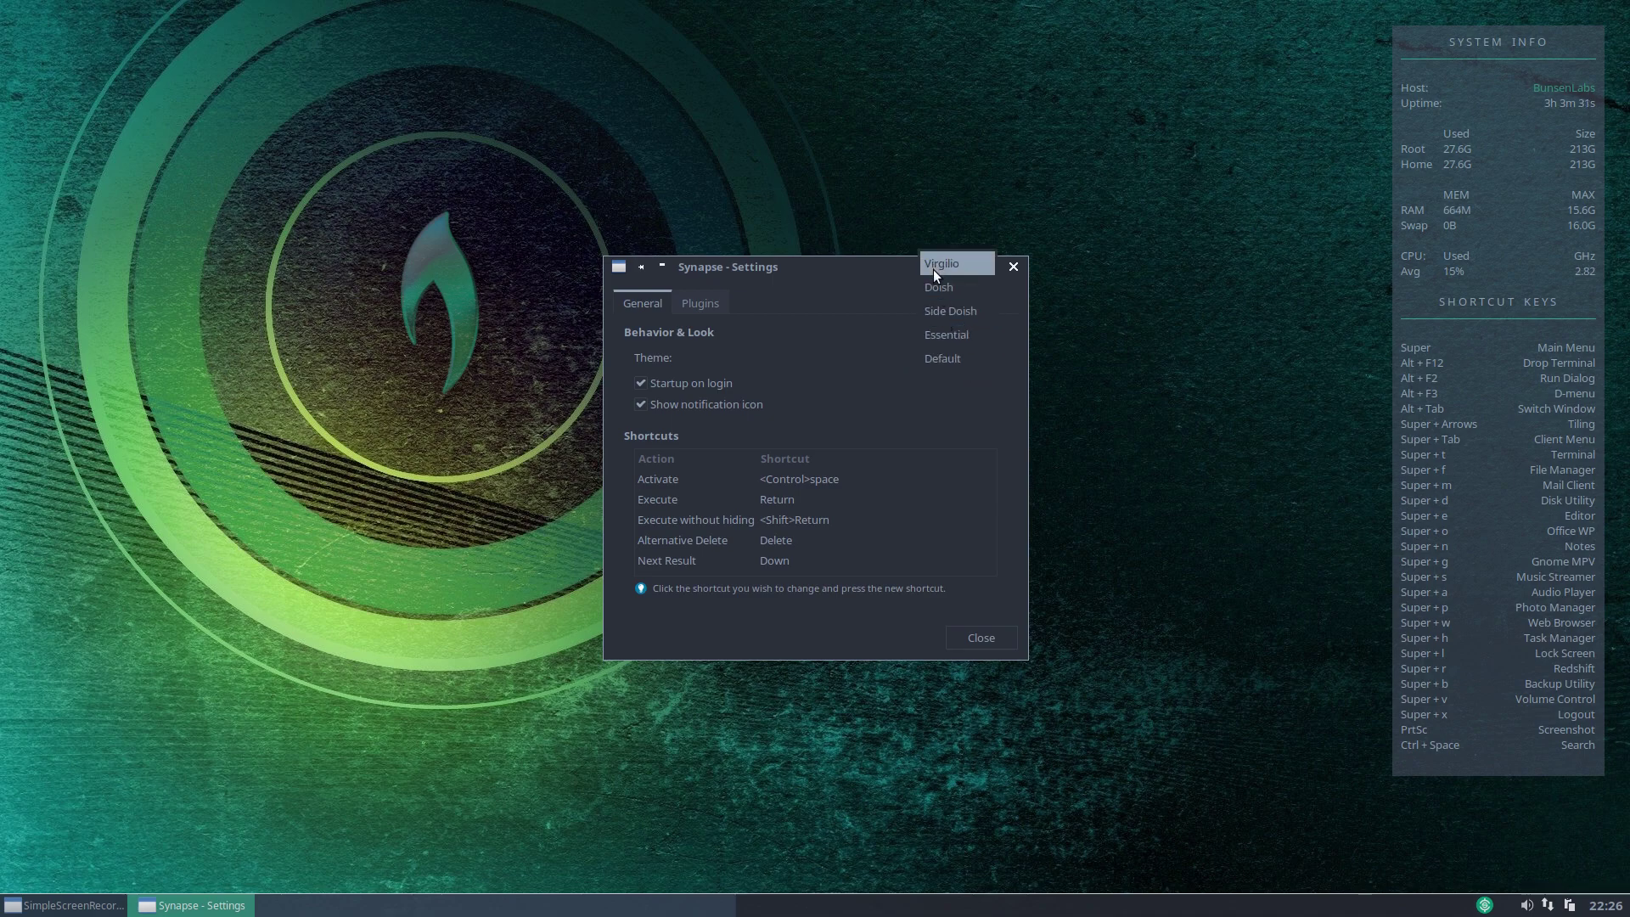
click(975, 365)
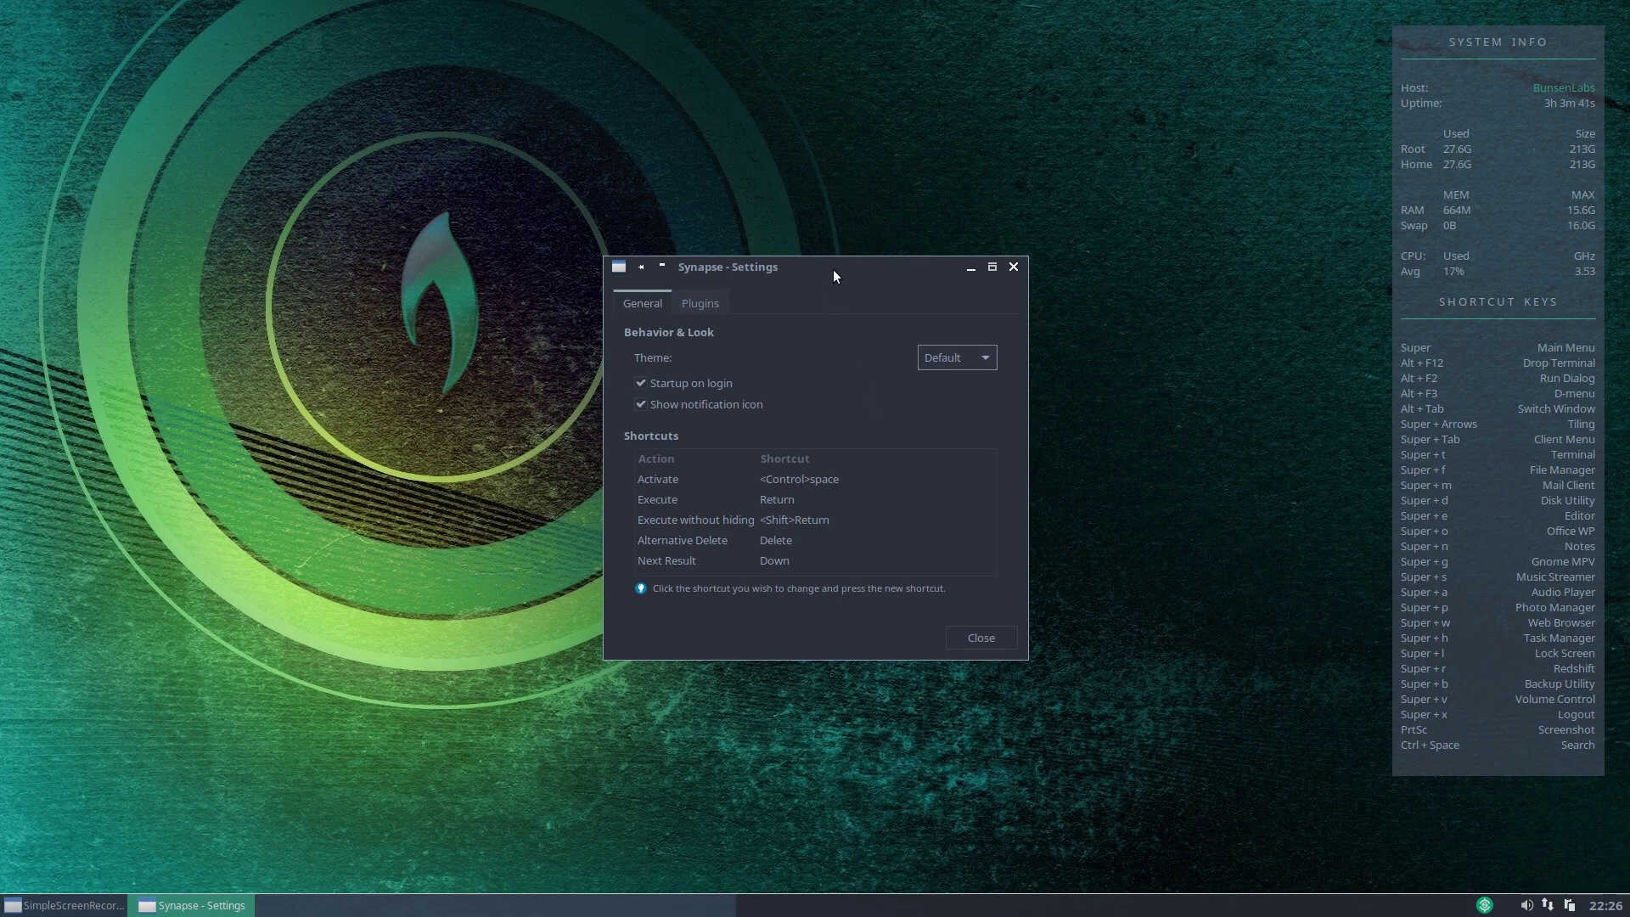
Scroll through the Plugins list in Synapse settings, then close the Settings window.
click(700, 306)
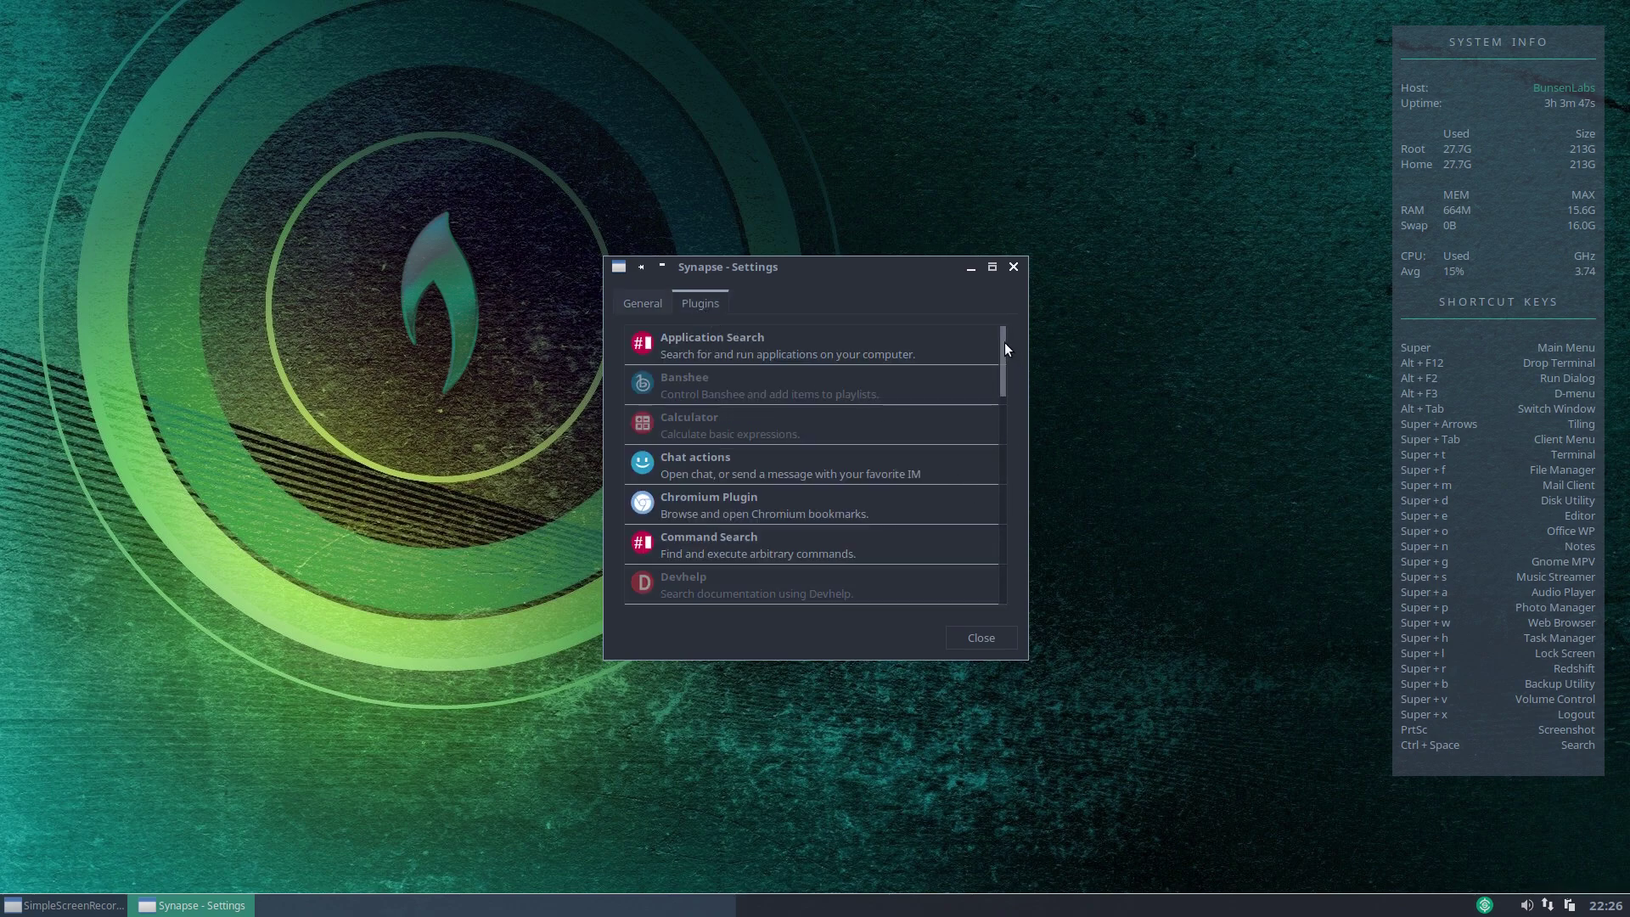
drag(1005, 343, 985, 386)
drag(900, 268, 838, 188)
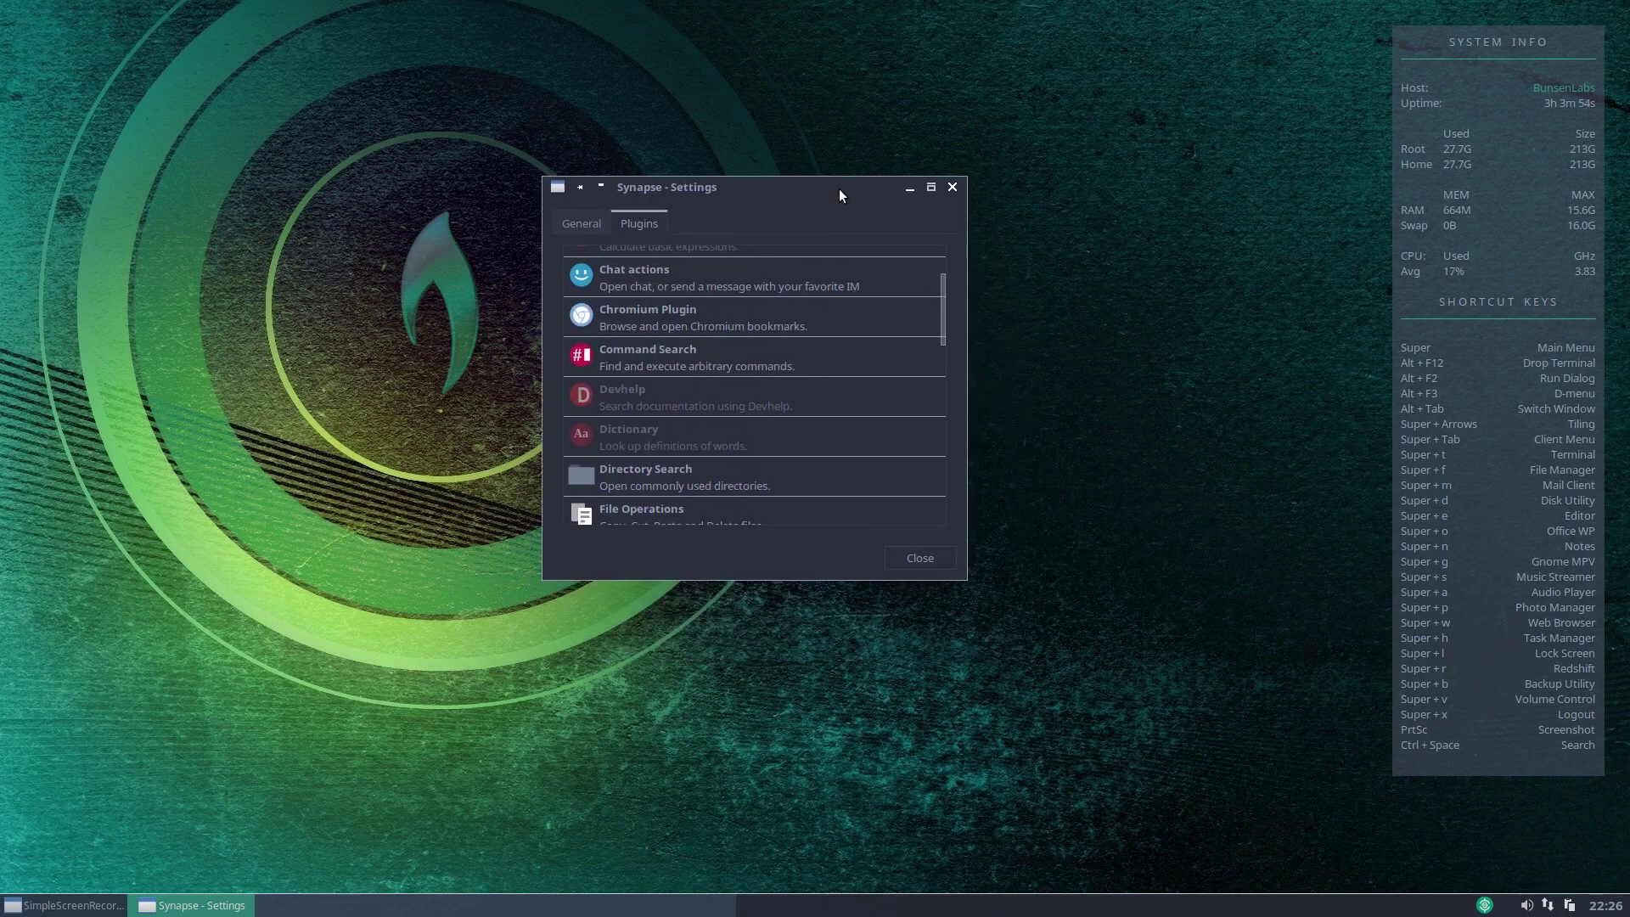
click(931, 557)
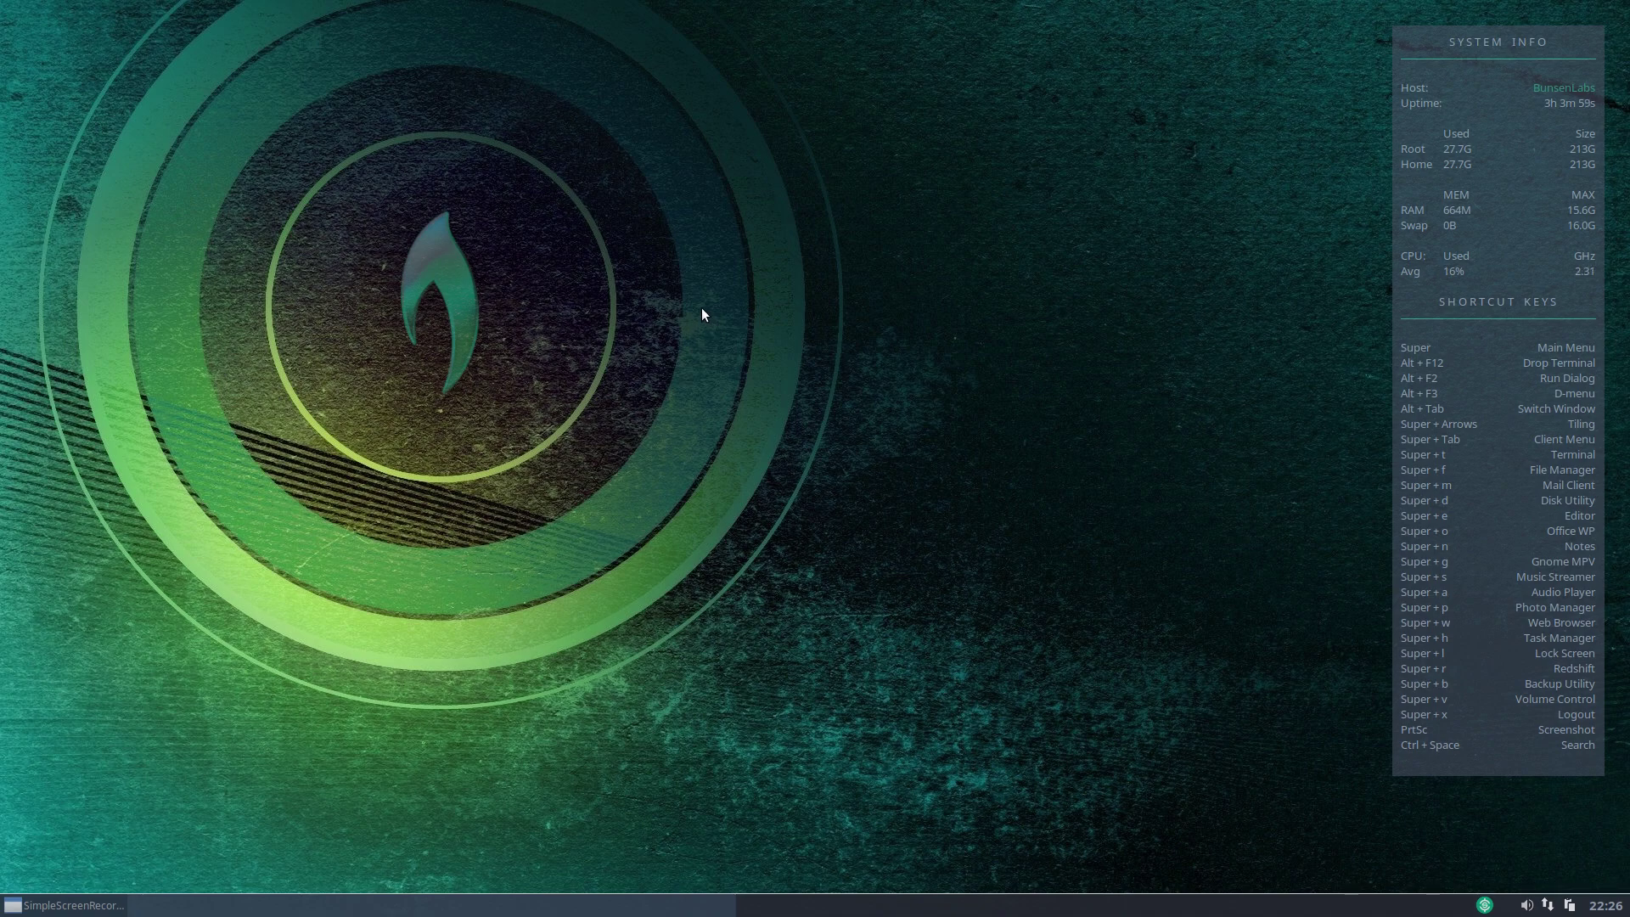
Search Synapse for '1957 high' and open 1957-4-high-fidelity.pdf from the expanded results.
key(ctrl+space)
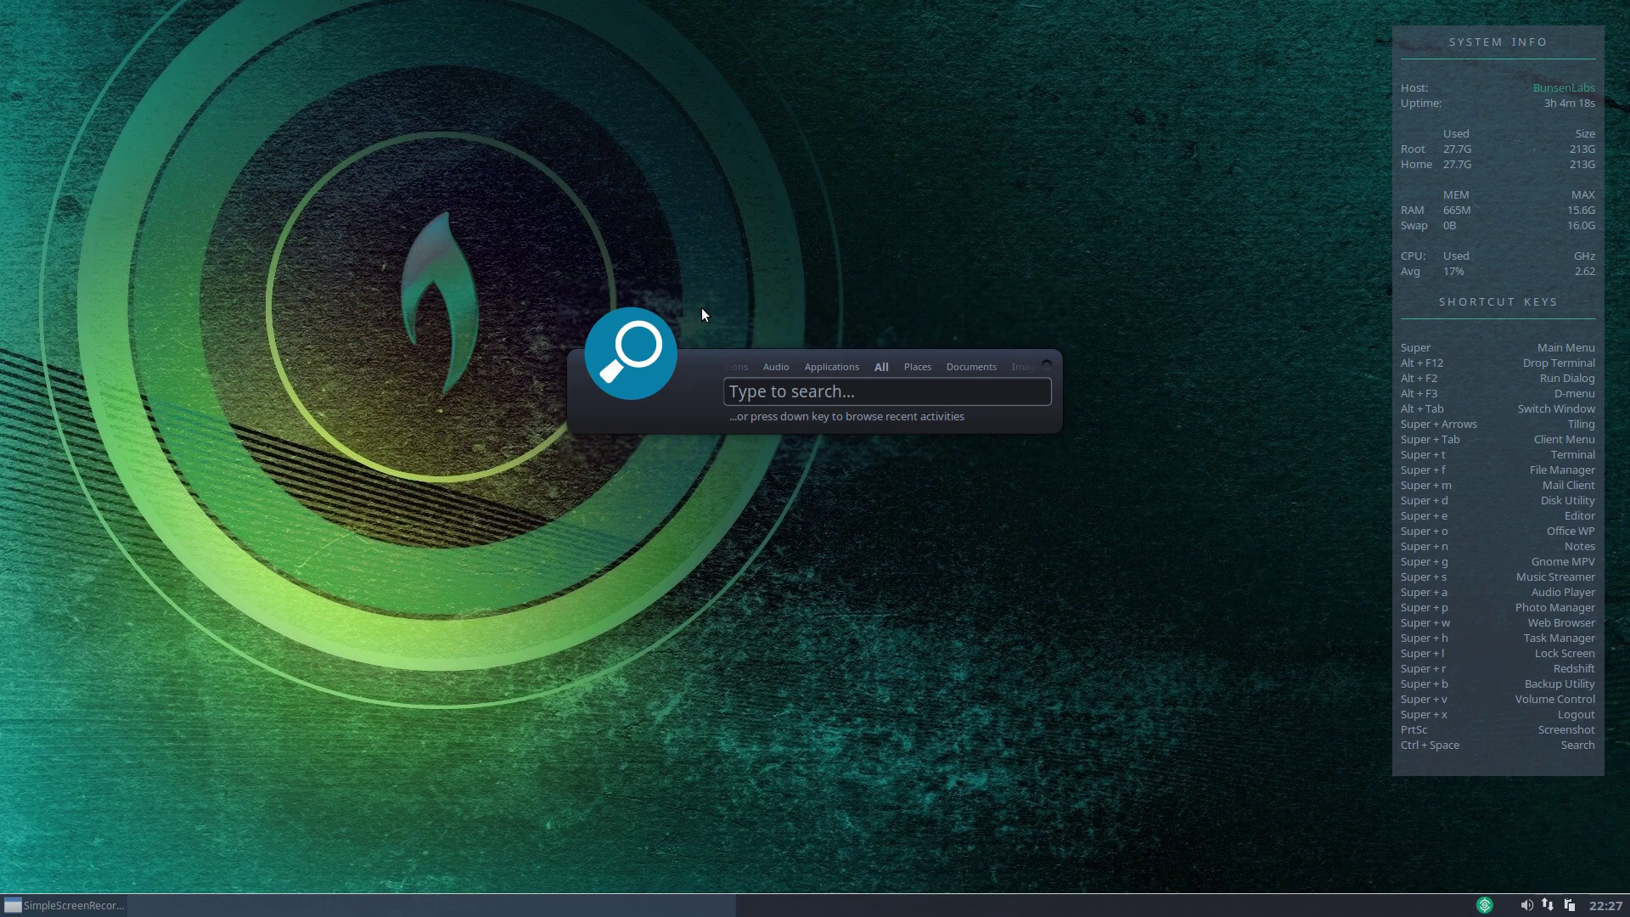
text(1957-10-)
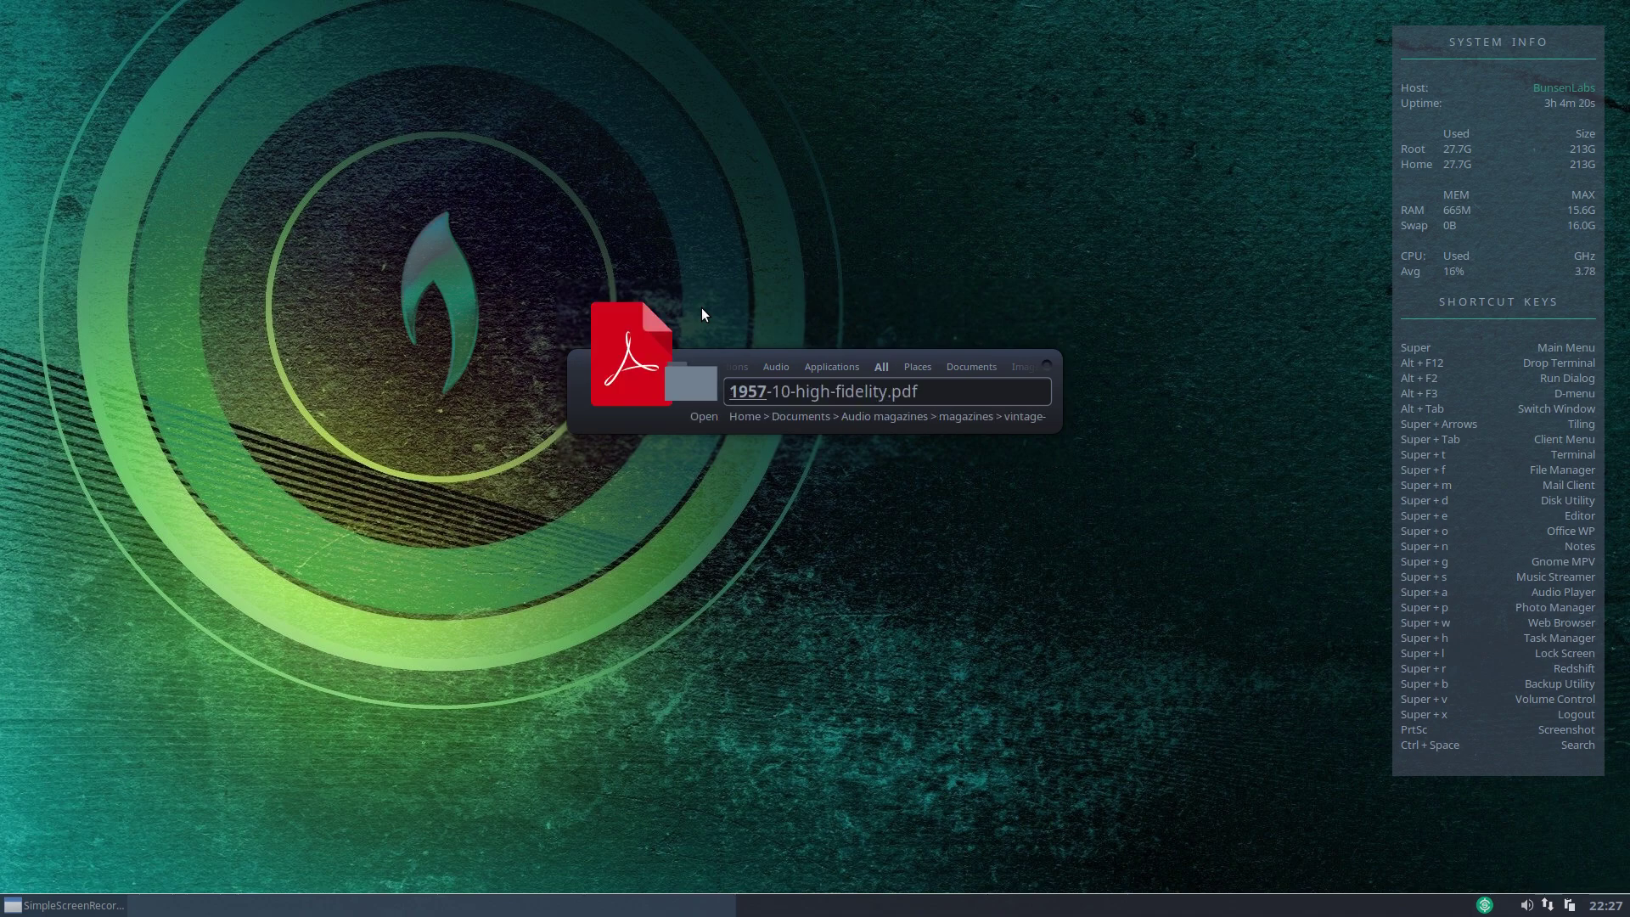
text( high)
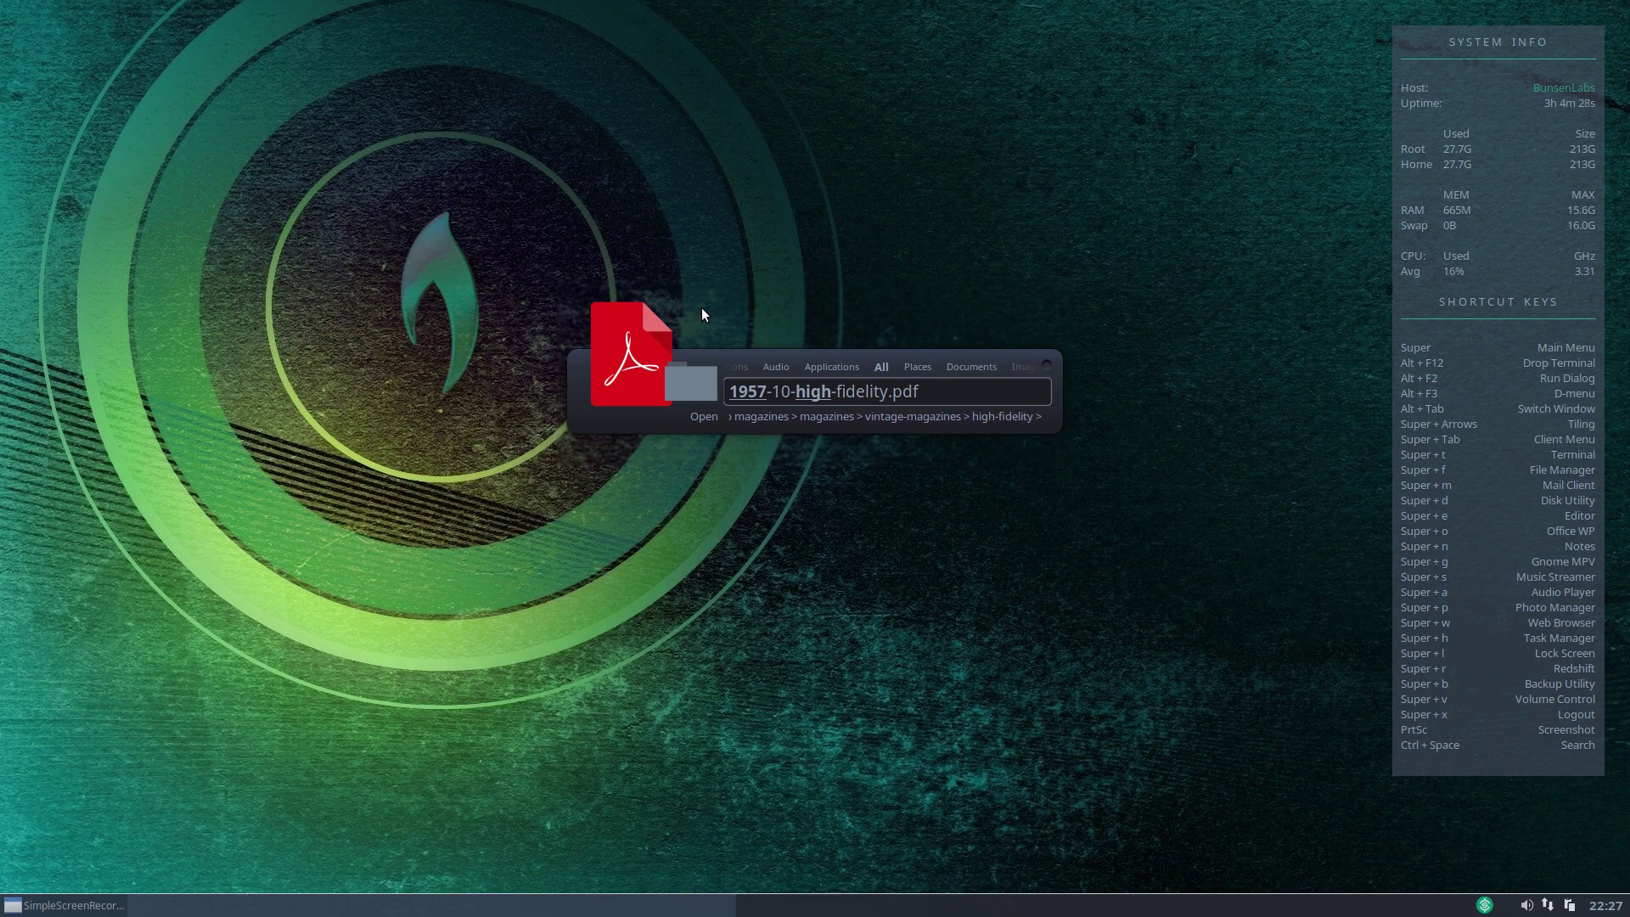
key(Down)
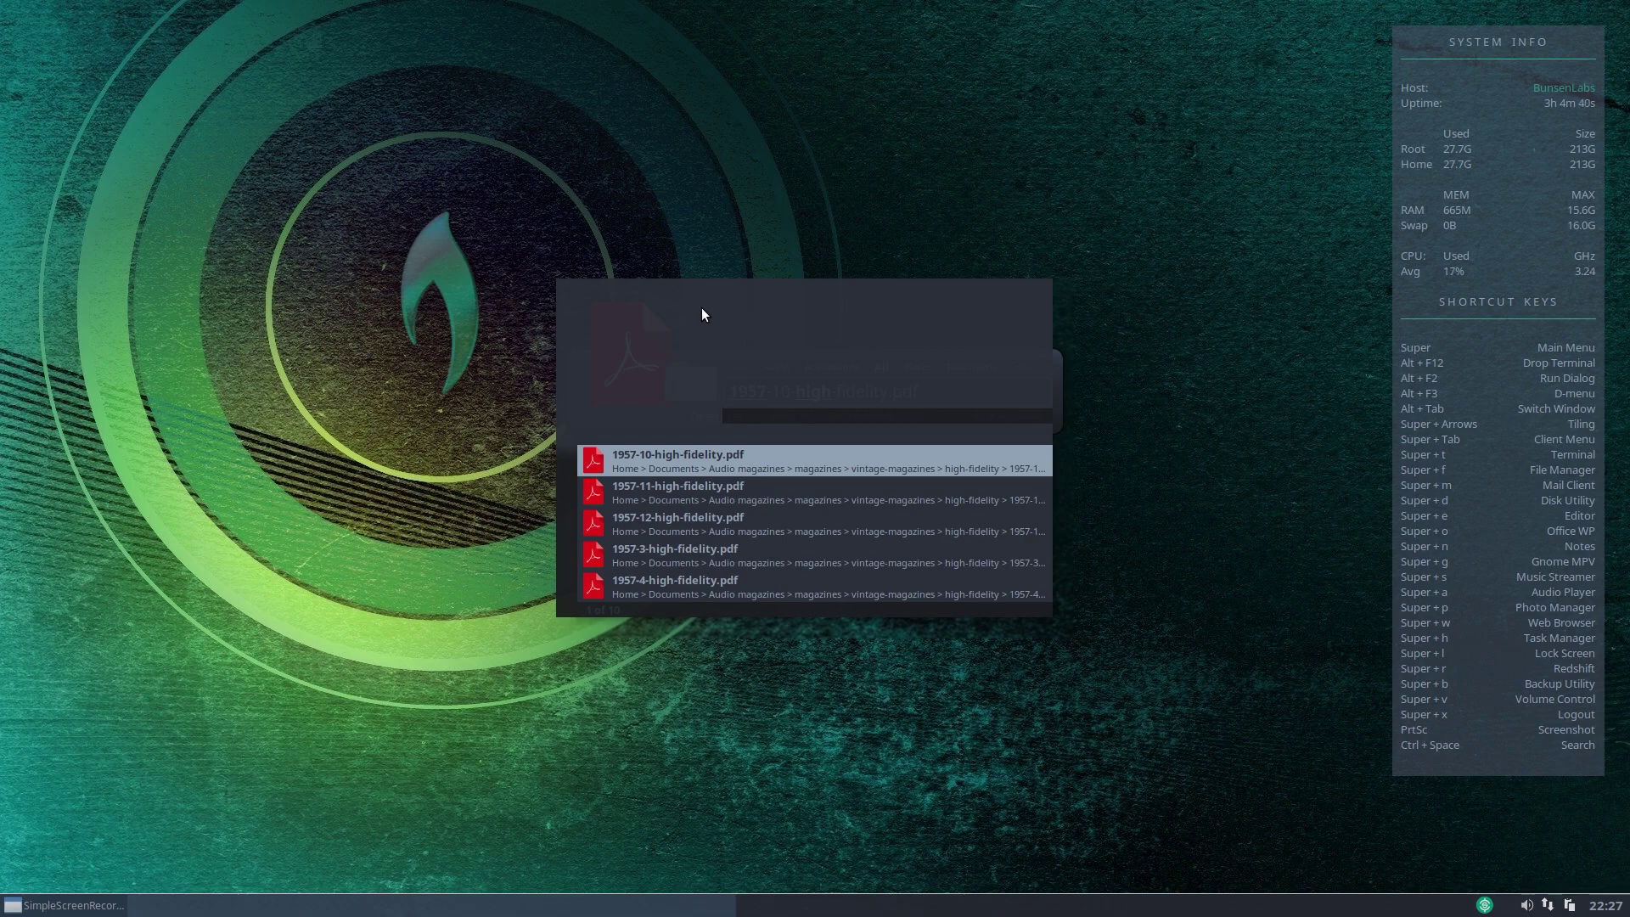
key(Down)
key(Down)
key(Down)
key(Down)
key(Down)
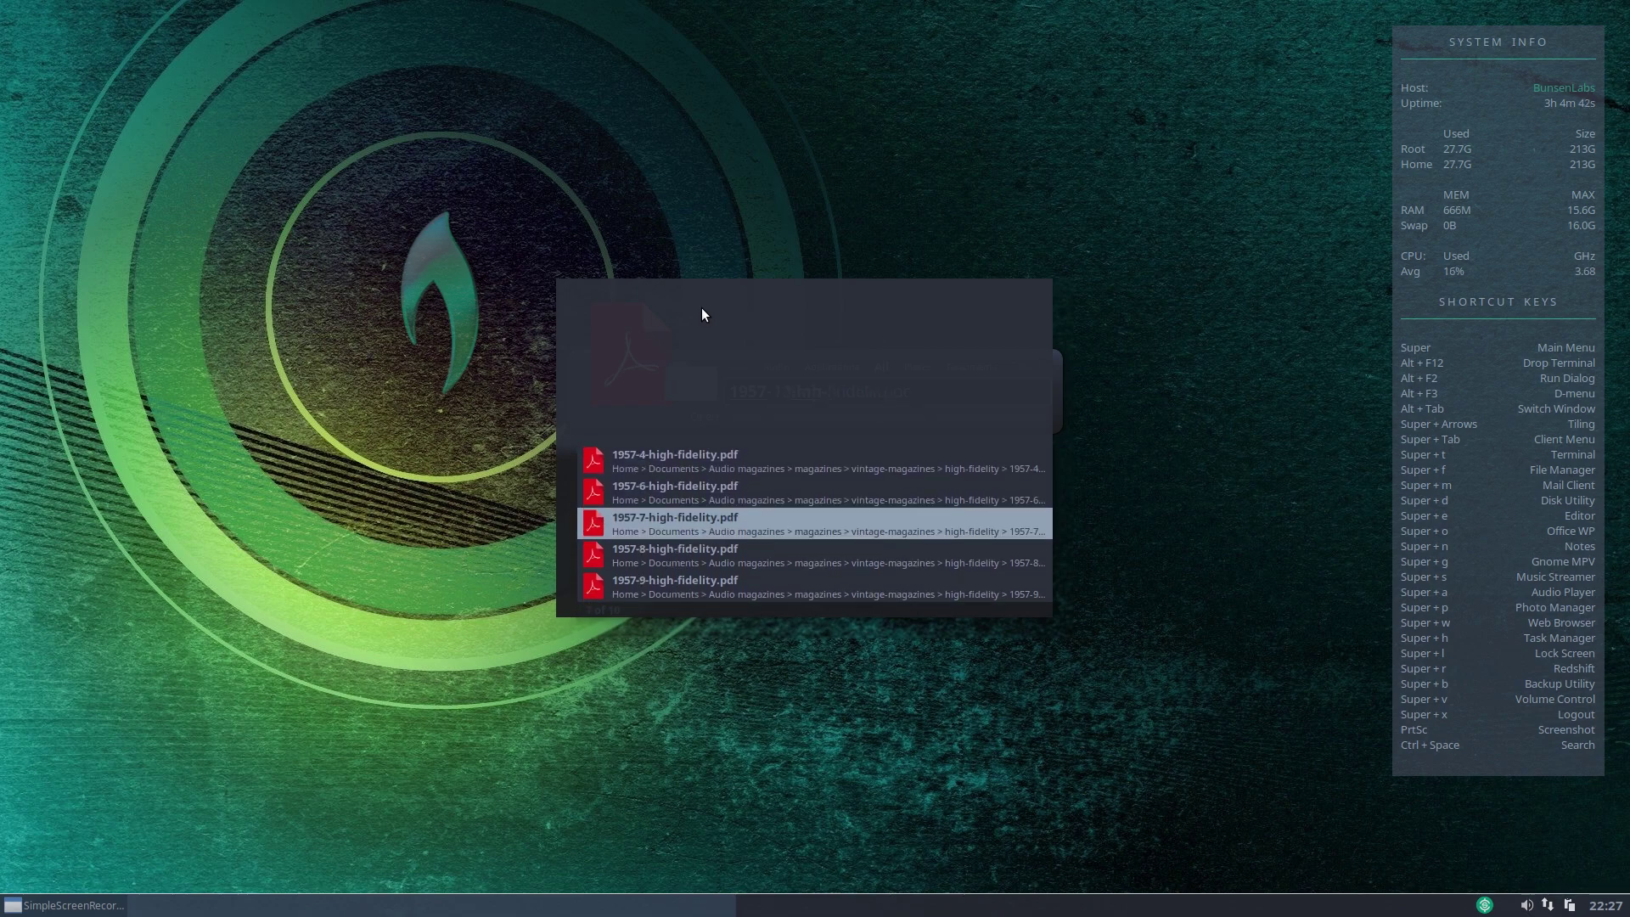
key(Up)
key(Up)
key(Return)
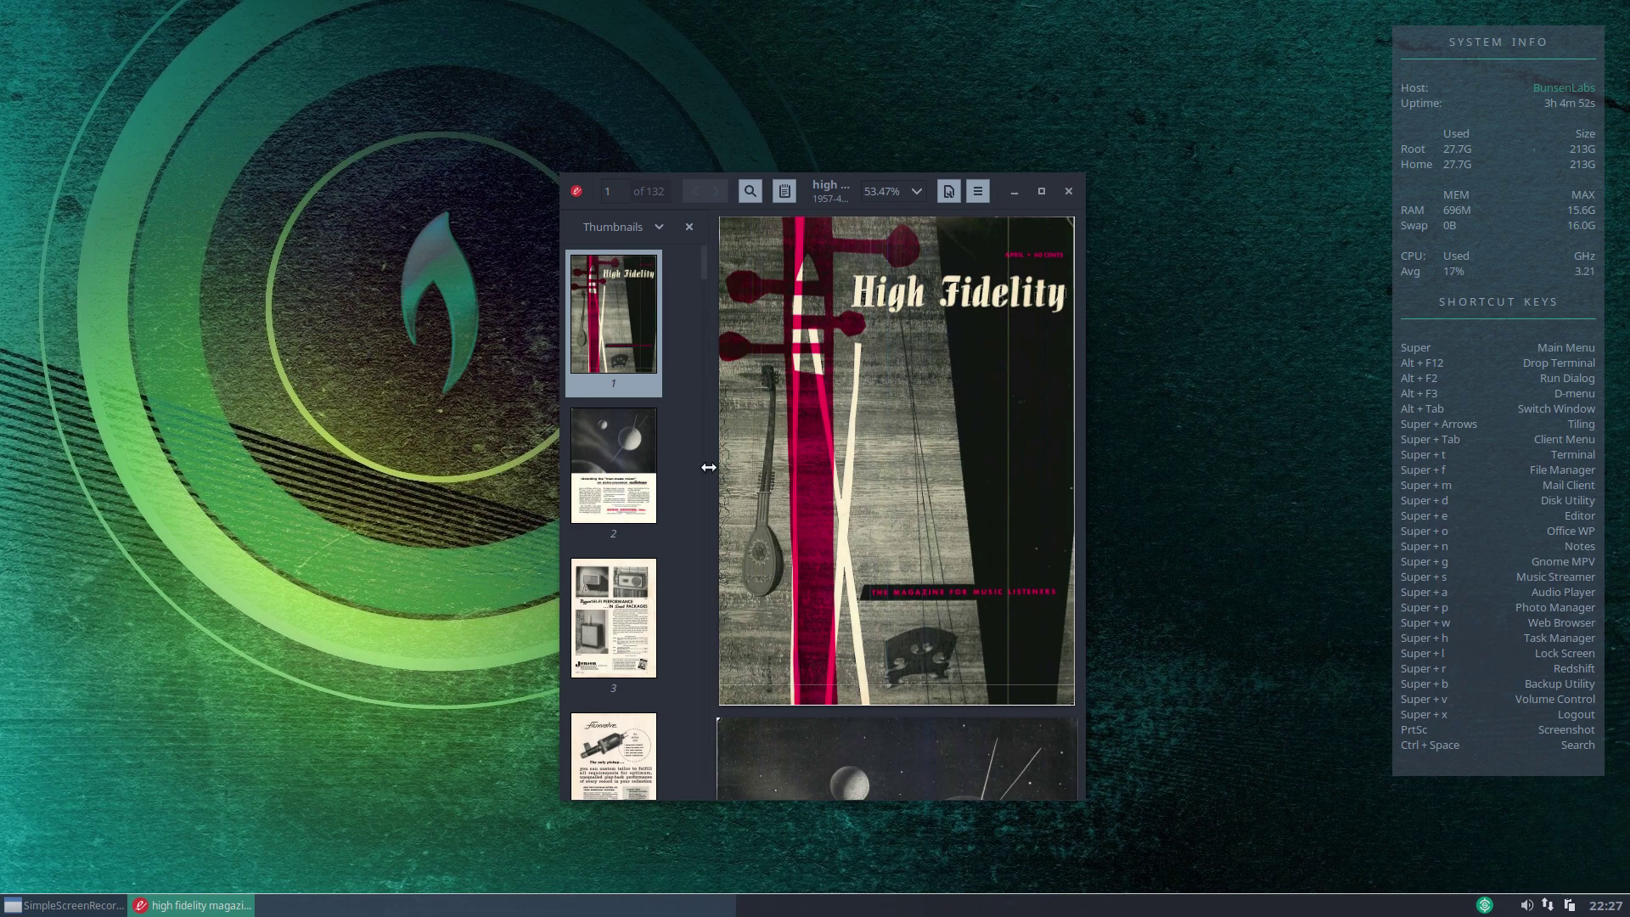
Jump through thumbnails 4, 7 and 8 to page 9's McIntosh amplifier ad.
click(613, 756)
scroll(627, 690, down, 5)
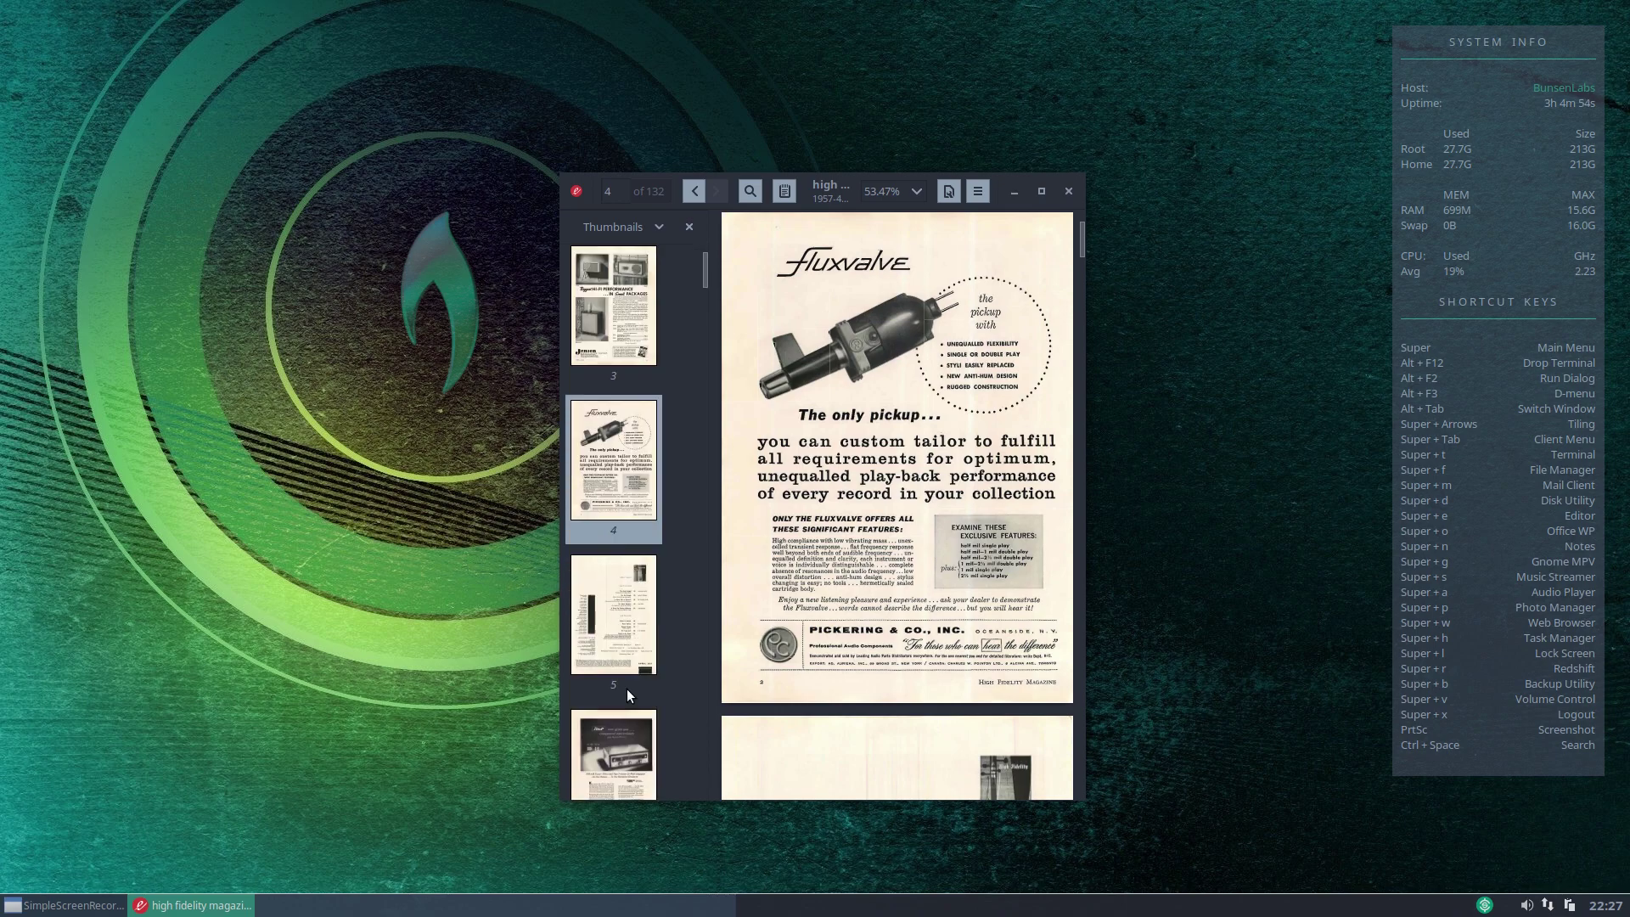
click(633, 652)
scroll(632, 653, down, 2)
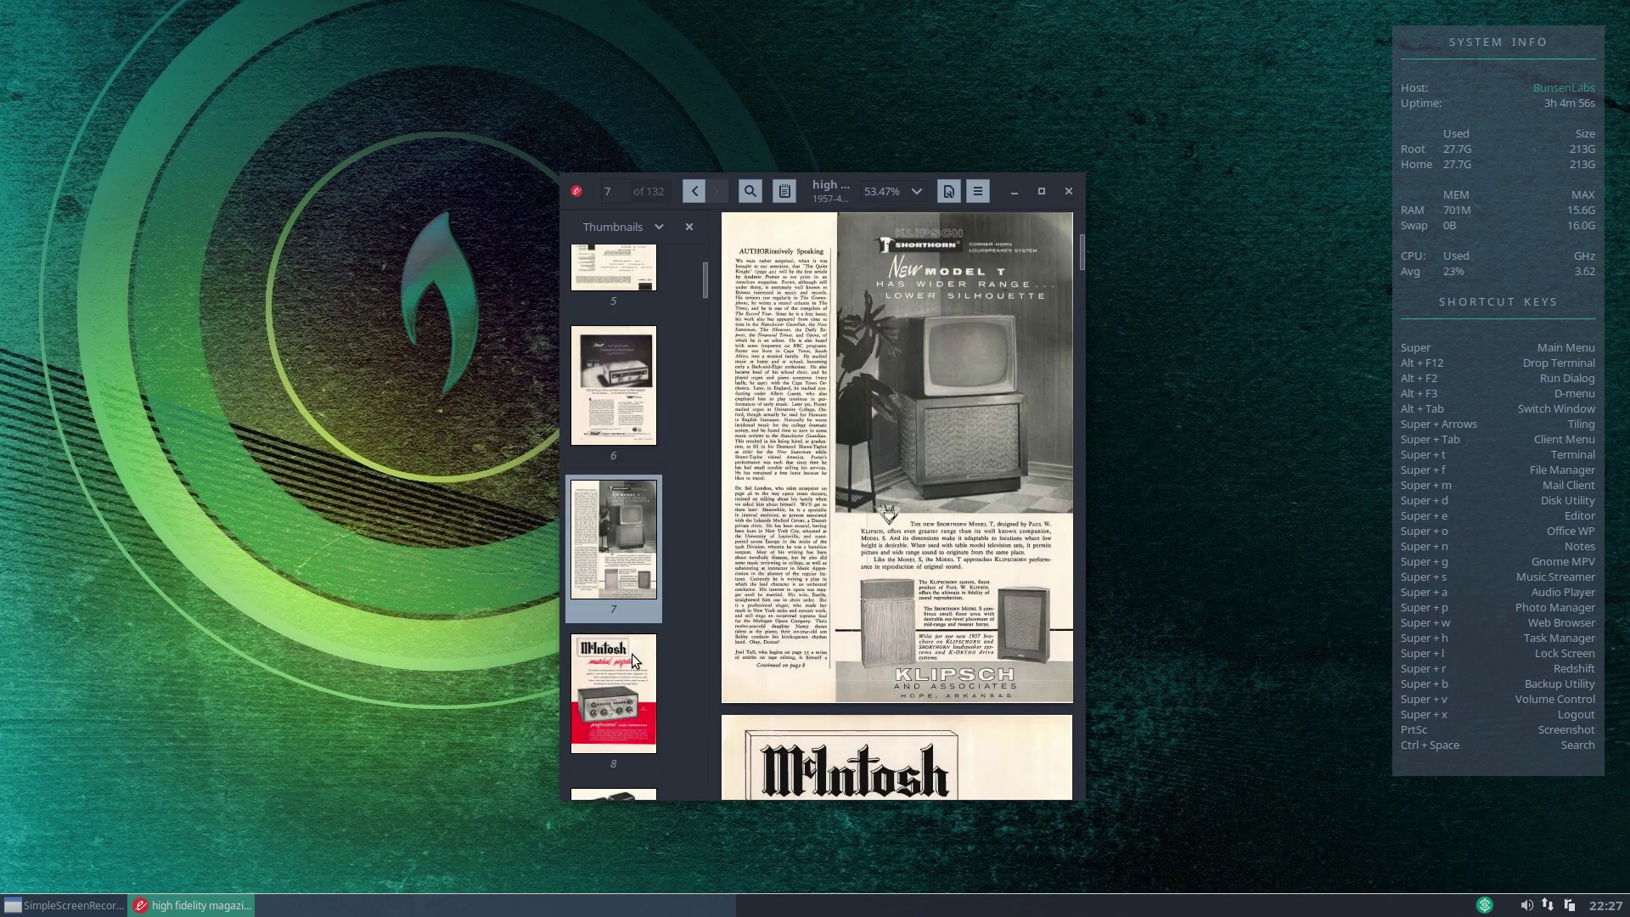
click(625, 628)
click(606, 744)
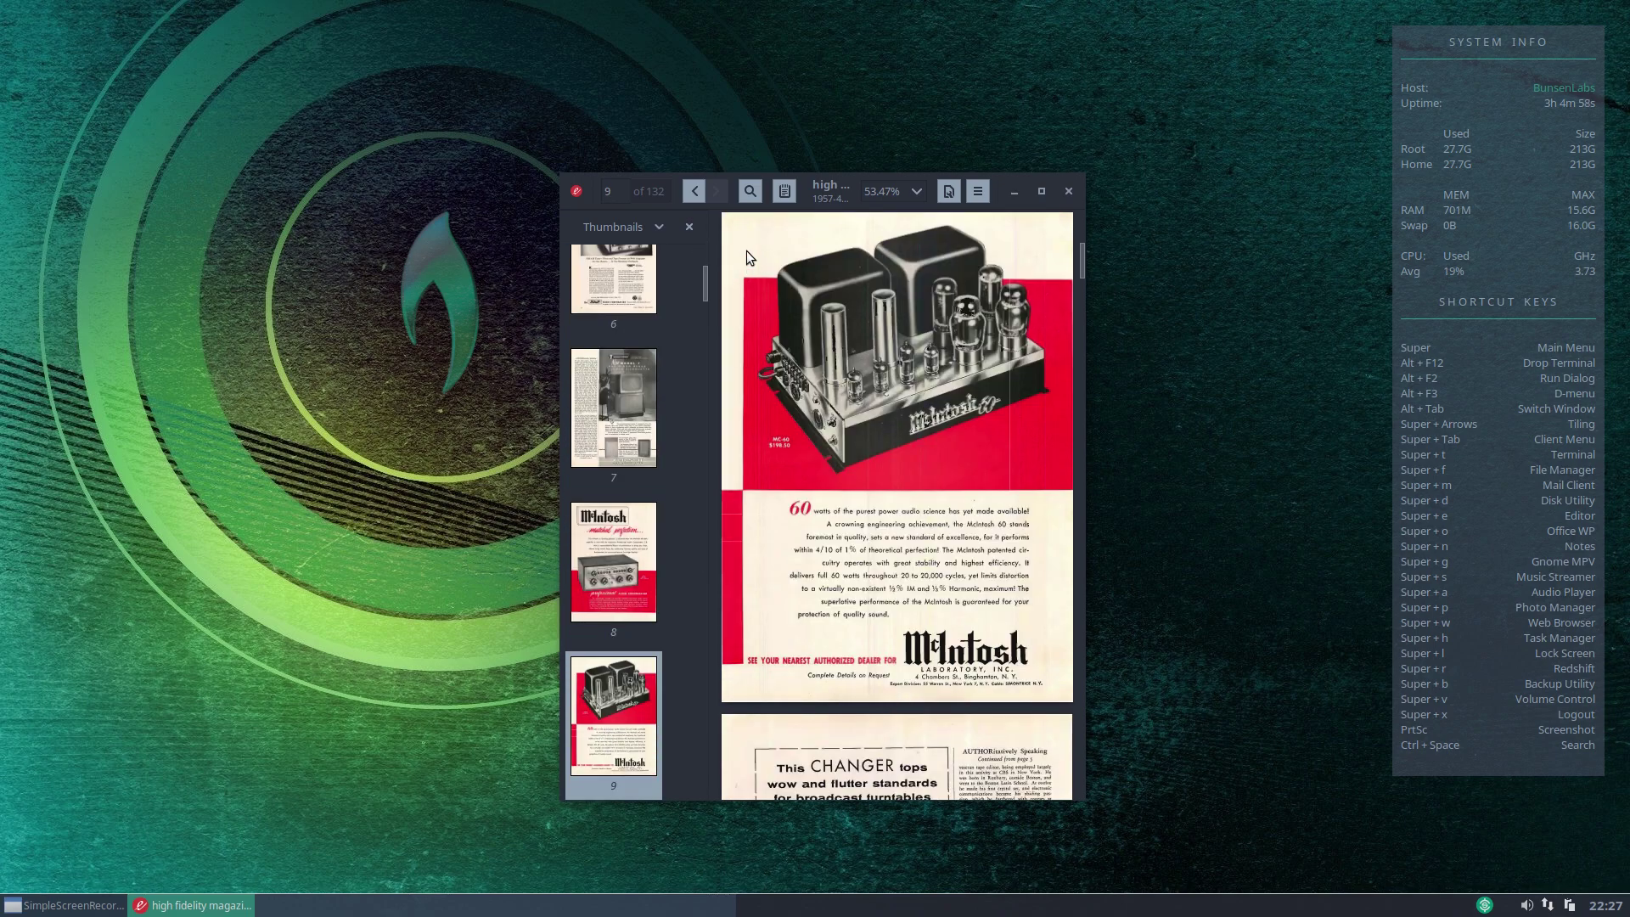
Close the magazine PDF and reopen Synapse from its tray icon.
click(1068, 191)
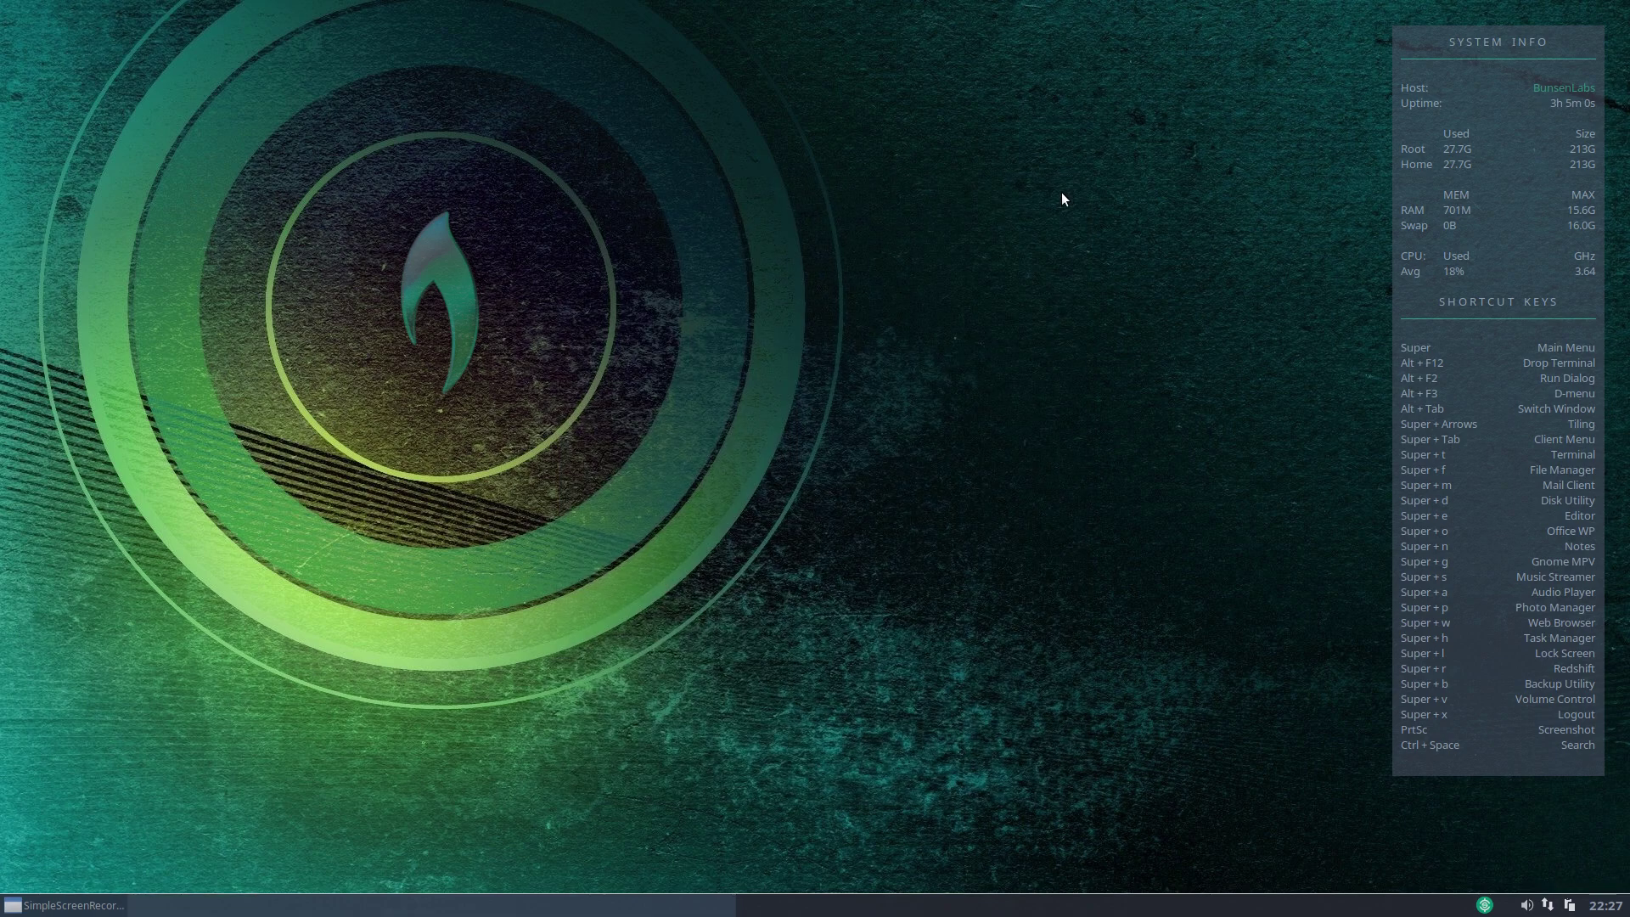
click(1485, 905)
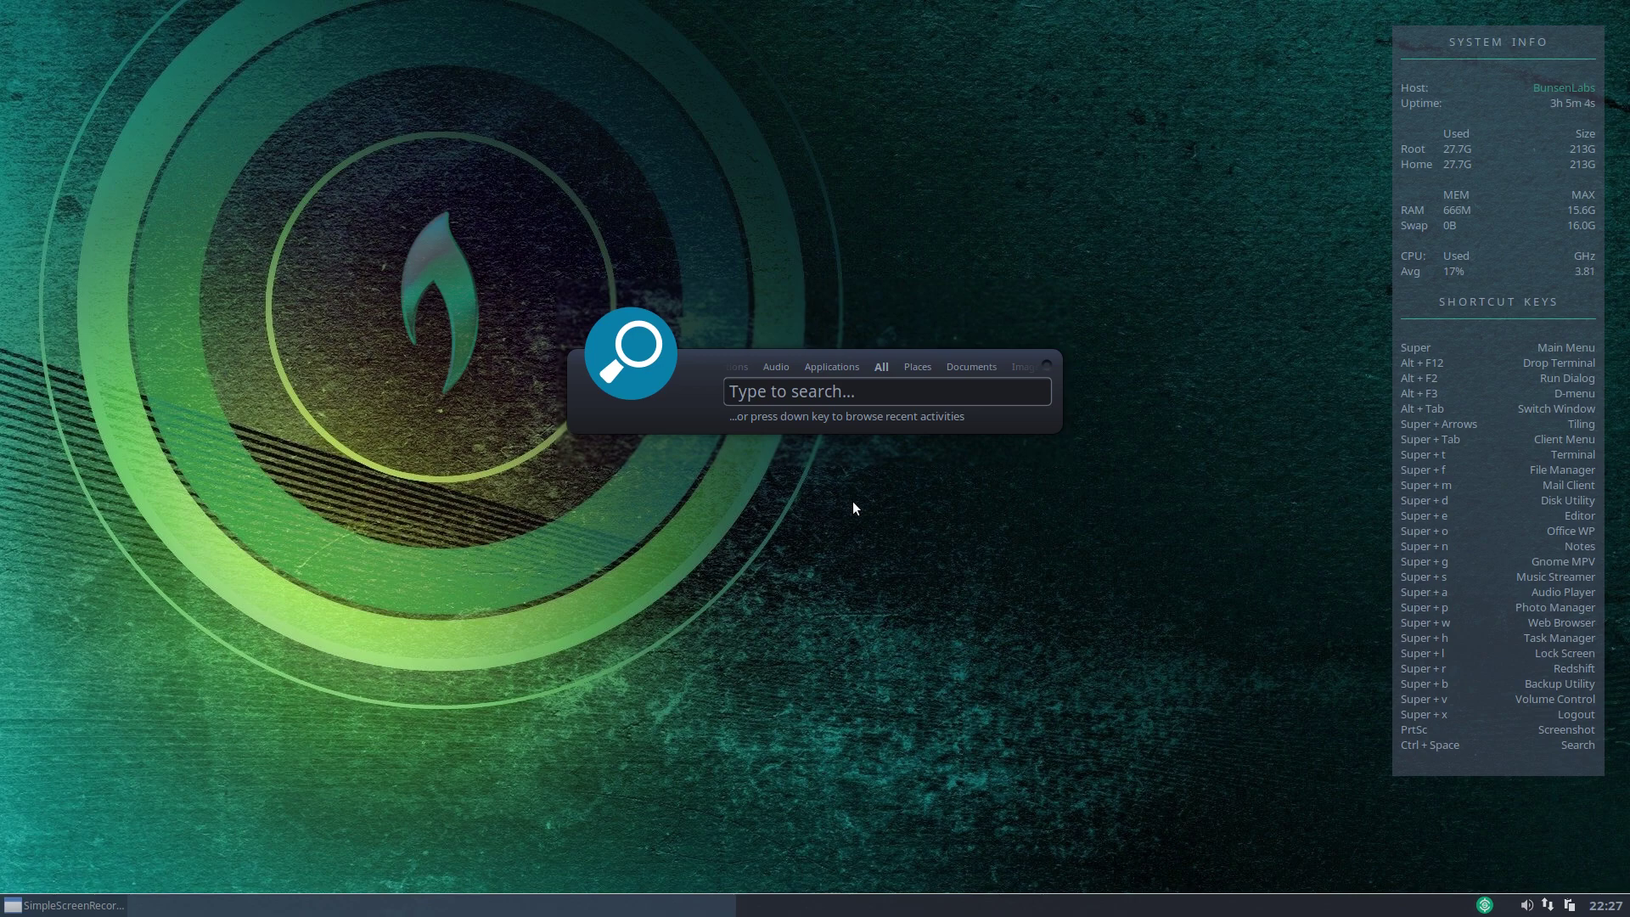